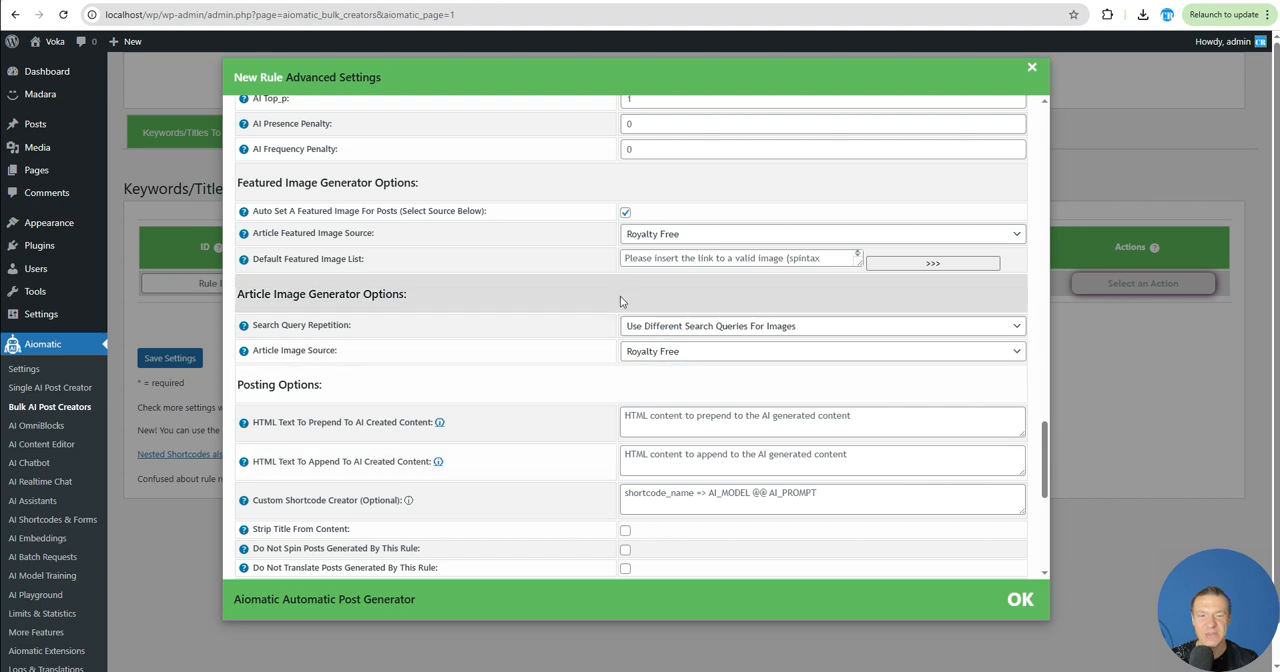
- Review the featured image and article image generator options in the new rule's advanced settings, and close the settings
scroll(635, 348, "up", 2)
scroll(640, 376, "down", 2)
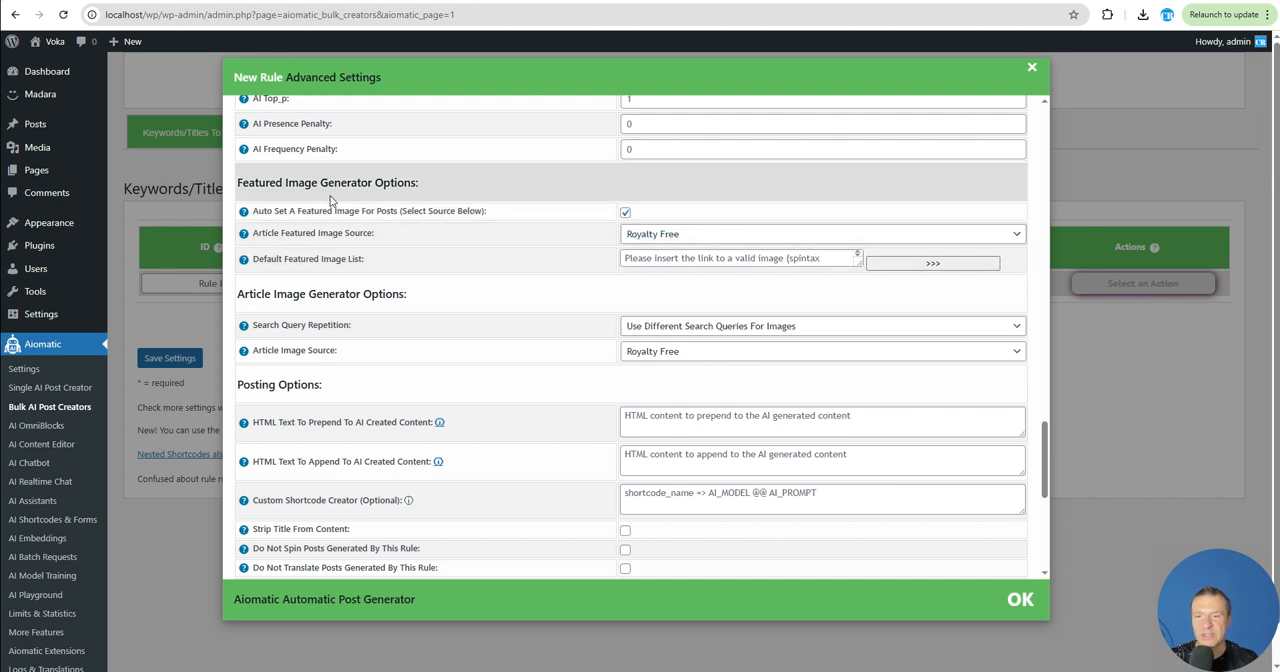
left_click_drag(297, 211, 486, 212)
left_click_drag(268, 325, 334, 327)
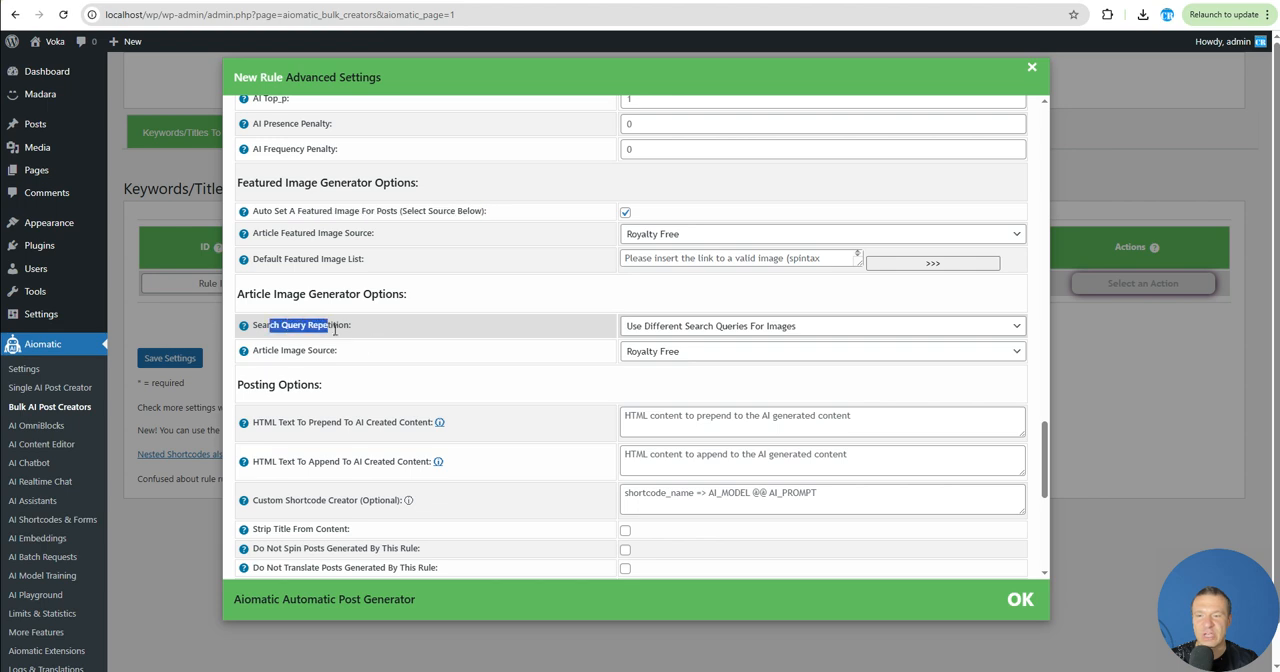
left_click(149, 317)
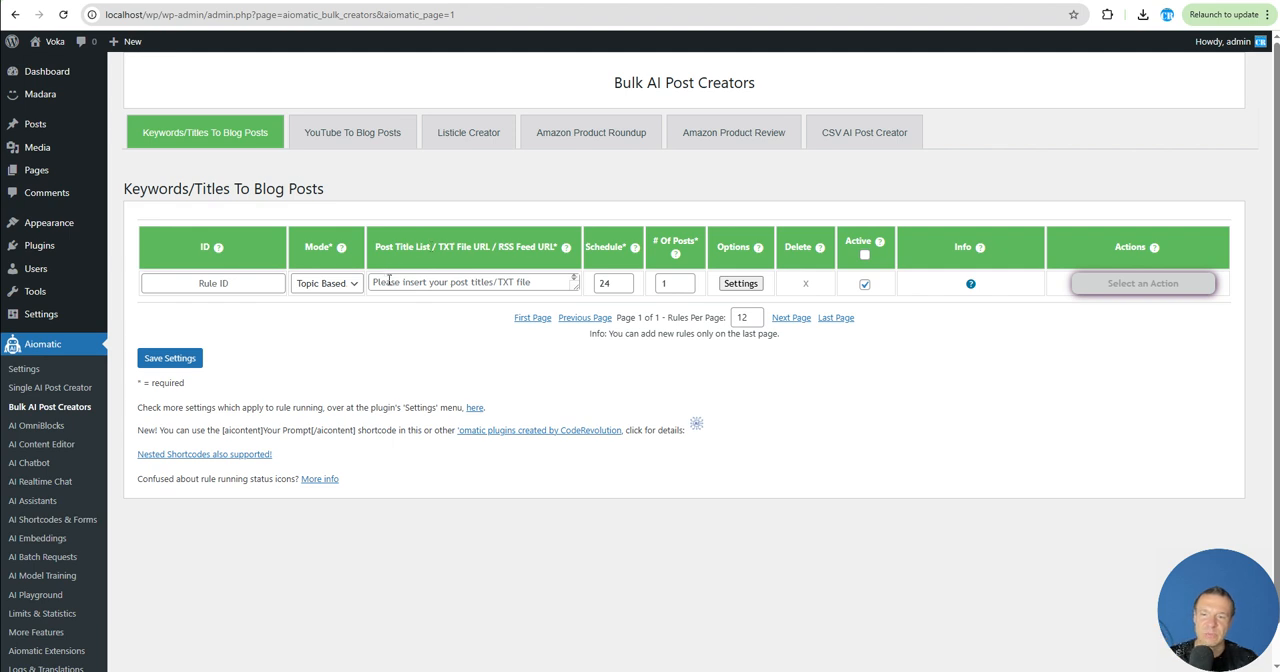
- Enter "Cats and Dogs" as the post title of the new topic-based rule
left_click(386, 283)
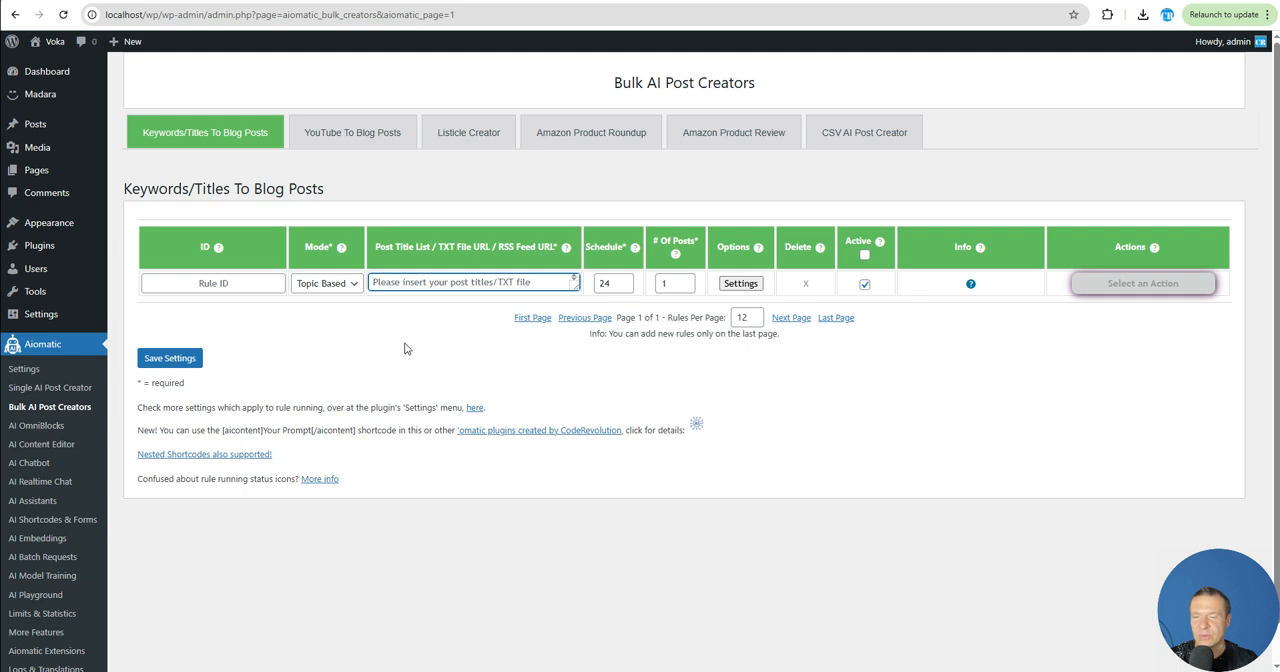
type("Cats and Dogs")
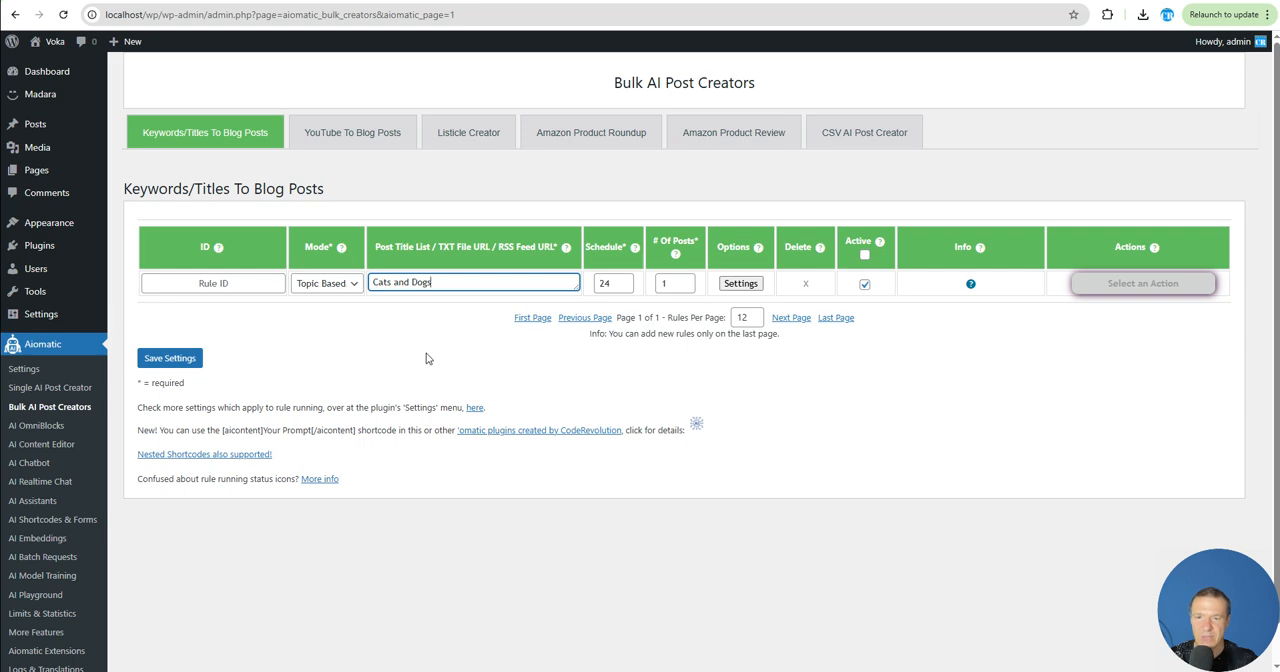
key("ctrl+a")
- Open the new rule's advanced settings and keep automatic featured images enabled with Royalty Free as the source
left_click(741, 283)
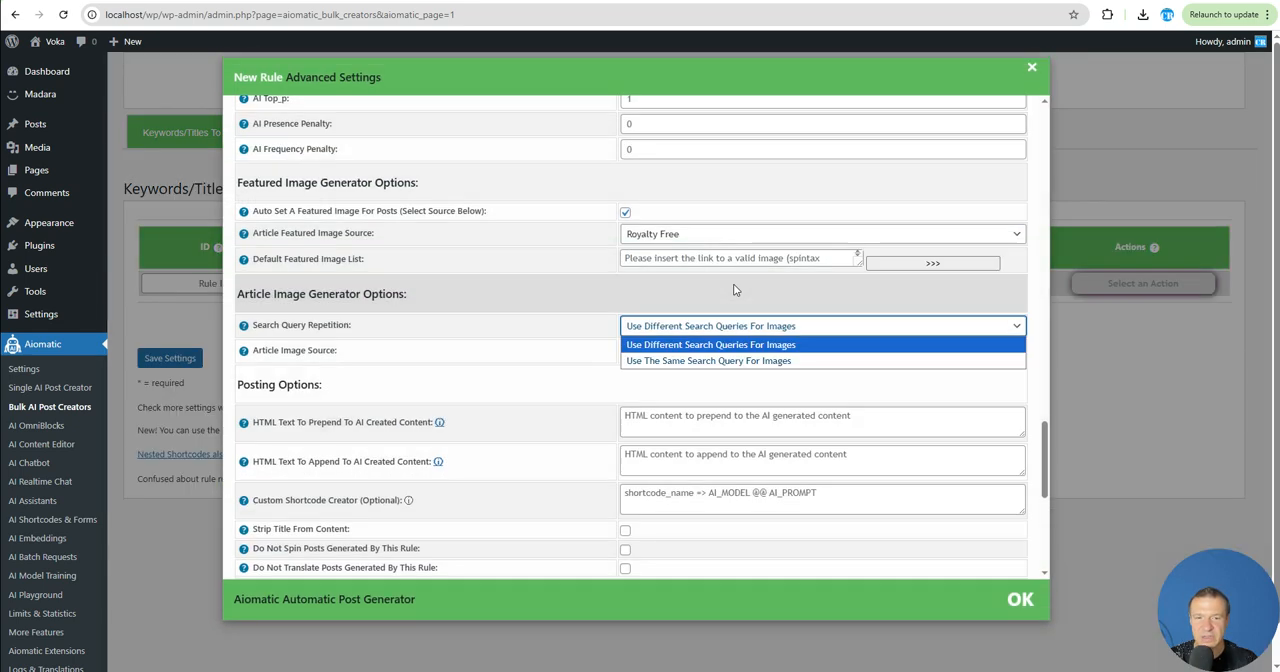
left_click(735, 289)
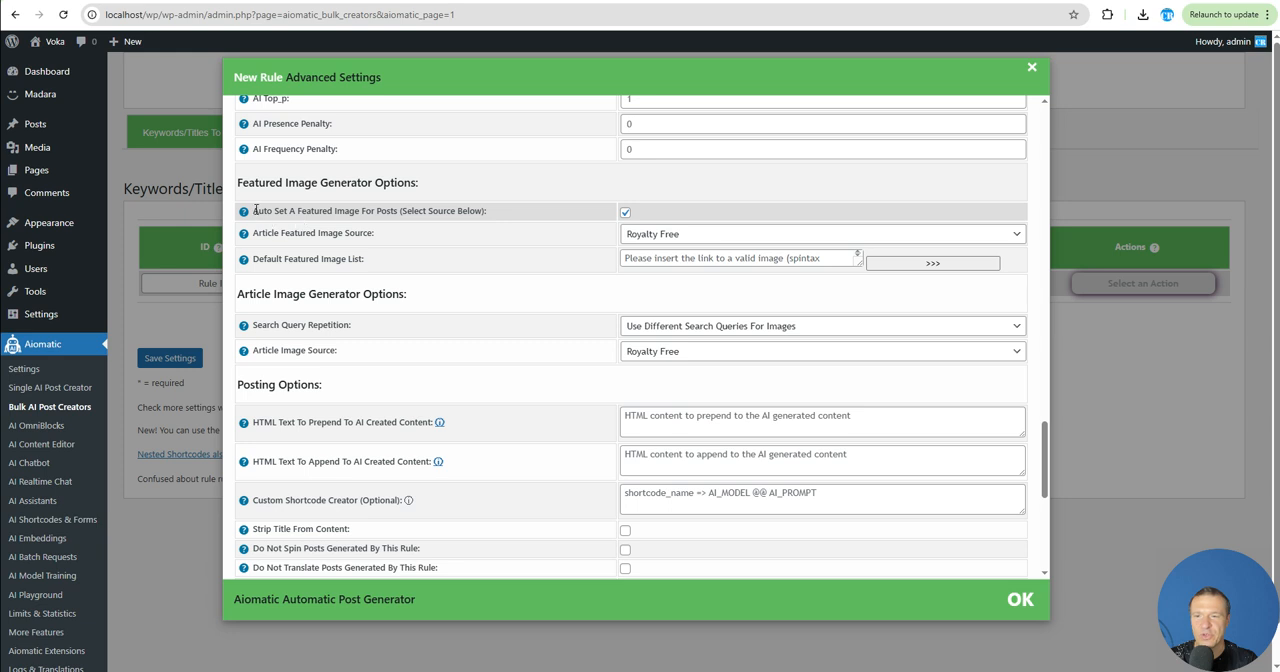
left_click_drag(255, 210, 489, 217)
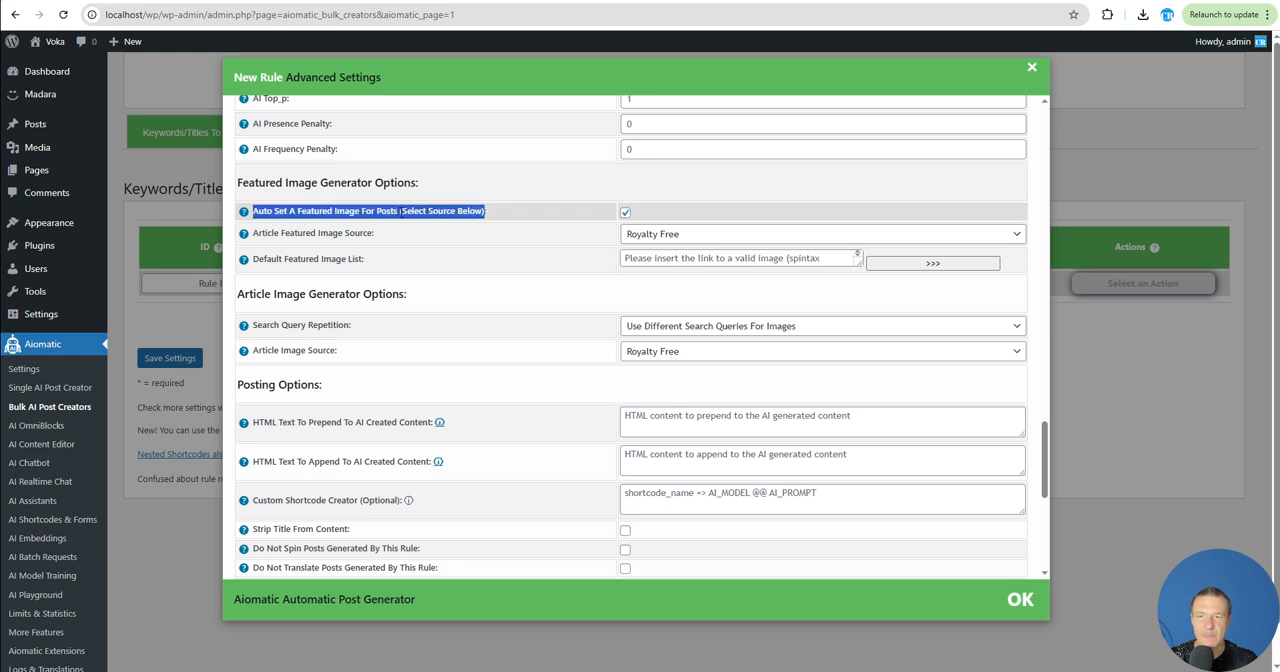
left_click(489, 213)
left_click(624, 214)
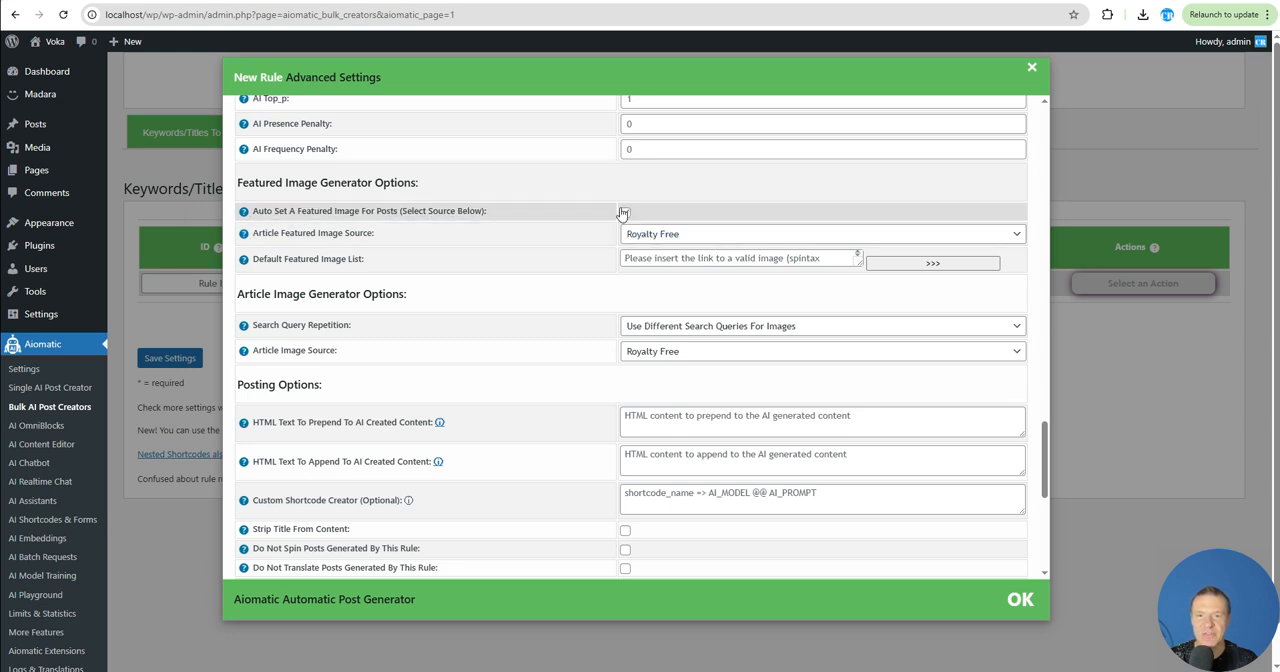
left_click(630, 239)
left_click(630, 239)
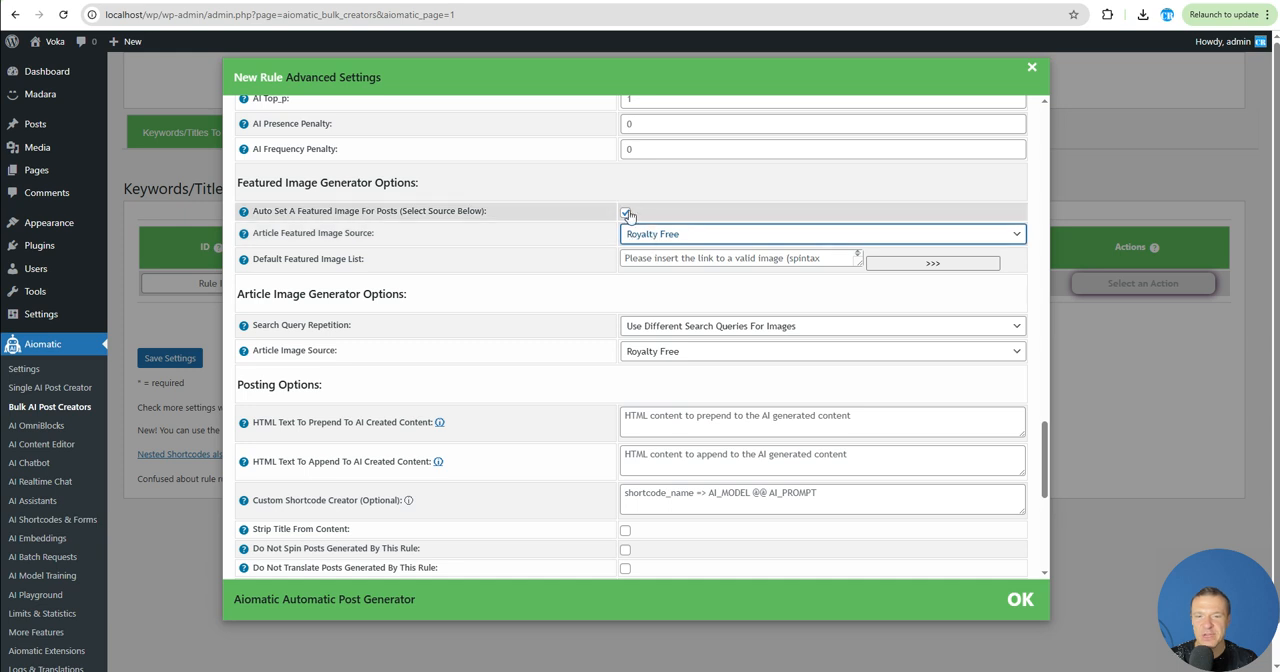
left_click(624, 214)
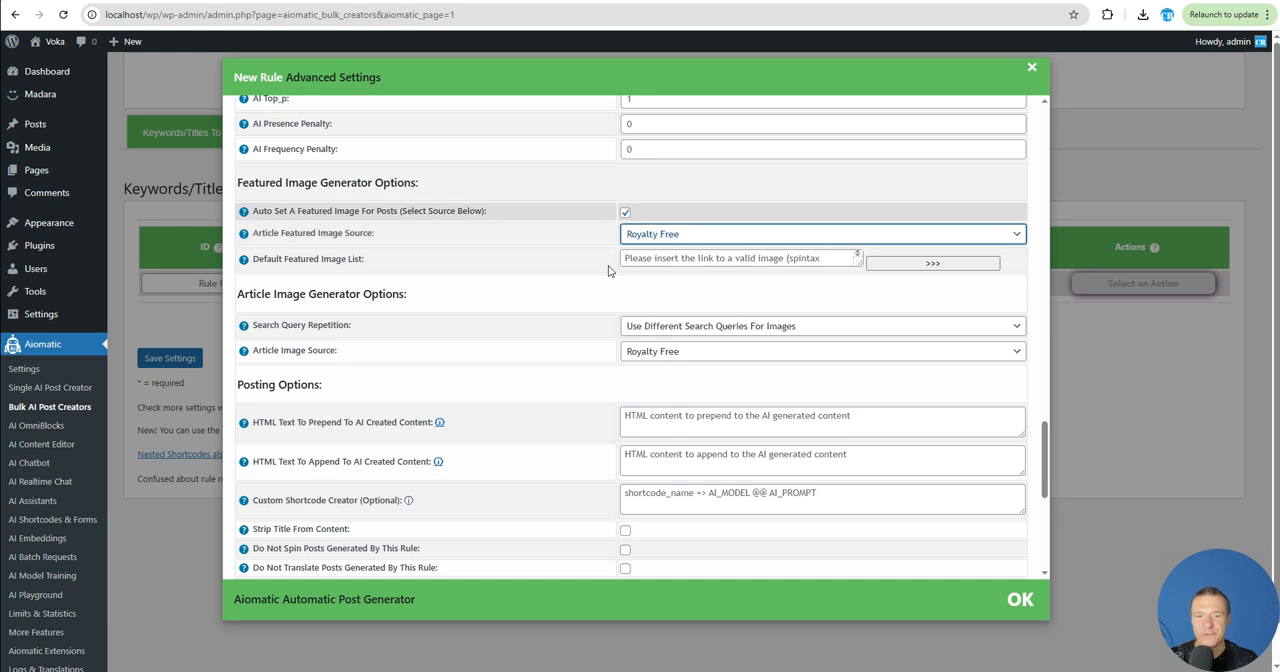
- Set the article image source to OpenAI/AiomaticAPI with the Dall-E 3 model, and enlarge the image prompt field to show its full text
left_click(632, 352)
left_click(643, 388)
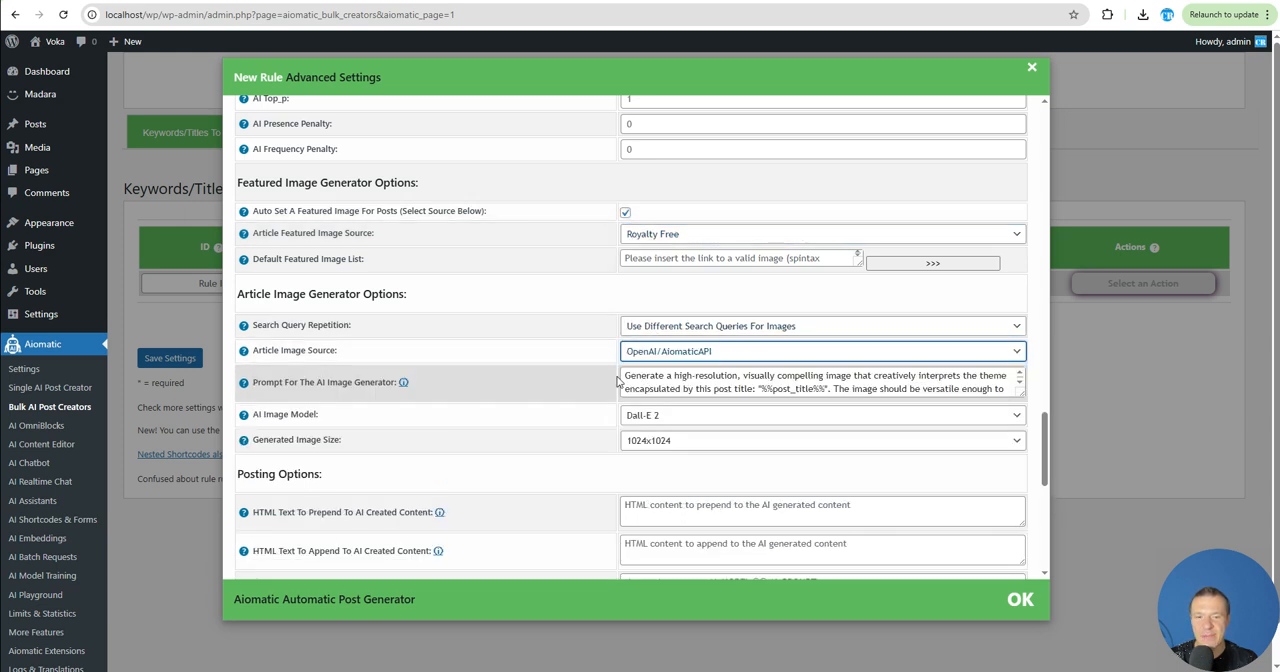
left_click(645, 415)
left_click(652, 449)
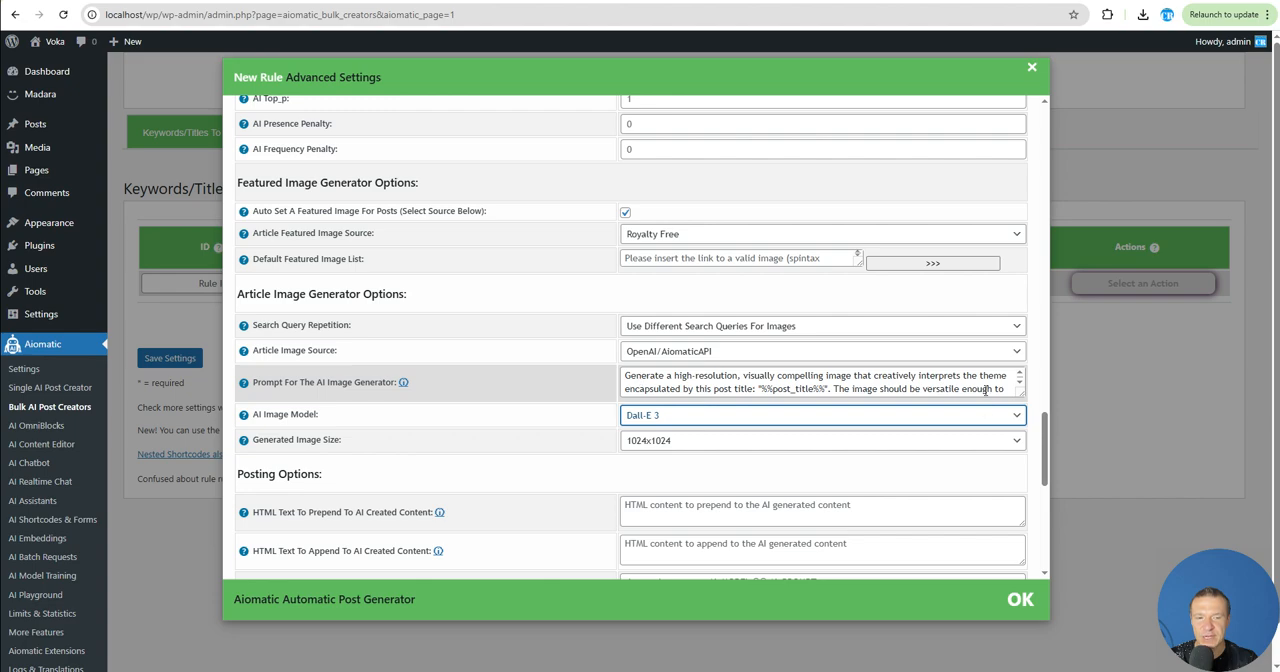
left_click(1016, 394)
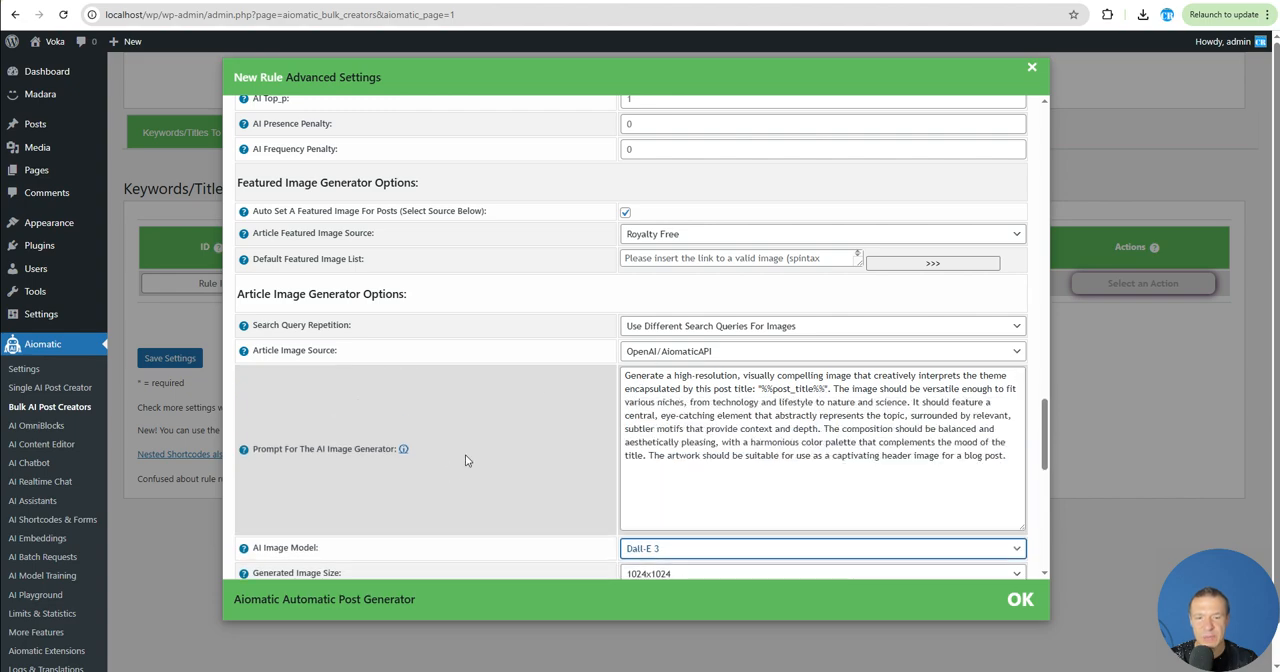
- Set the number of content sections to generate to 2 and save the new rule
scroll(465, 454, "up", 15)
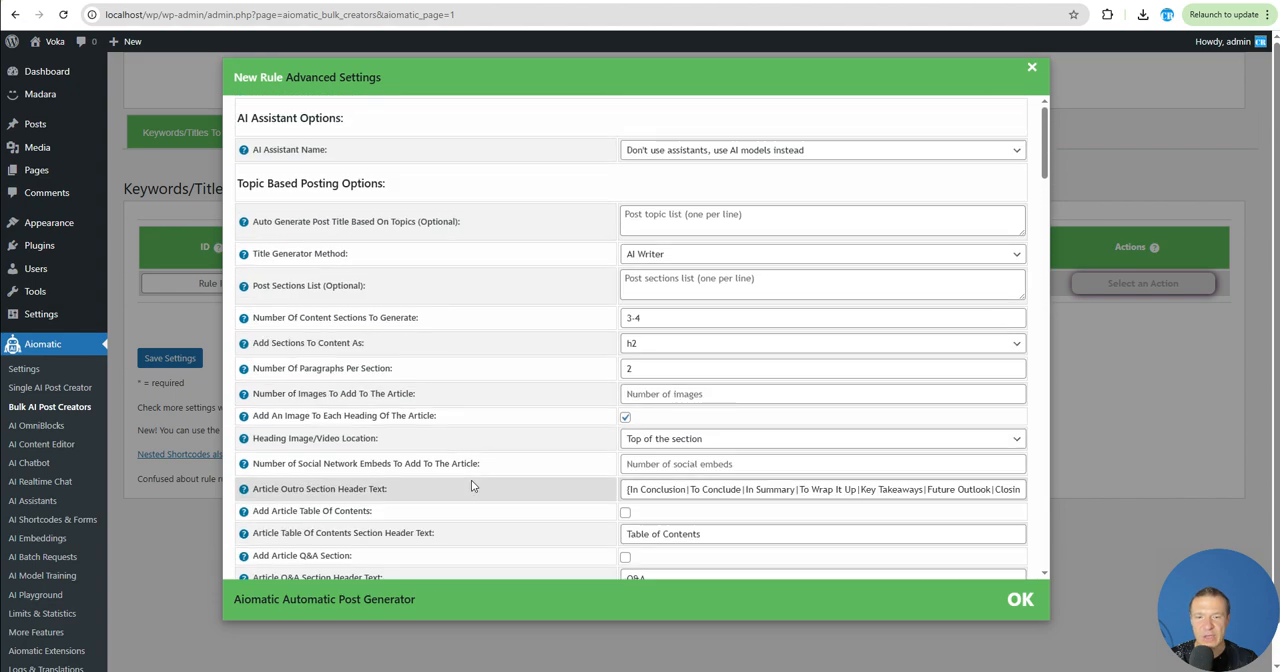
left_click_drag(648, 317, 585, 313)
type("2")
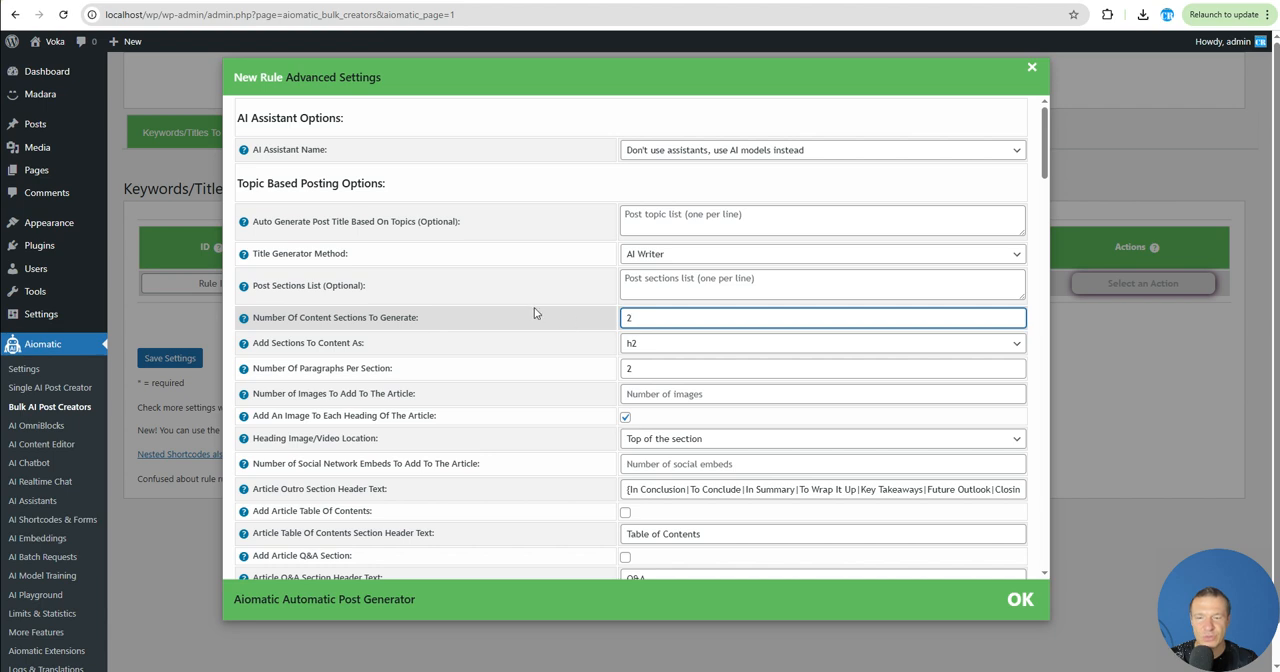
left_click(172, 362)
left_click(170, 360)
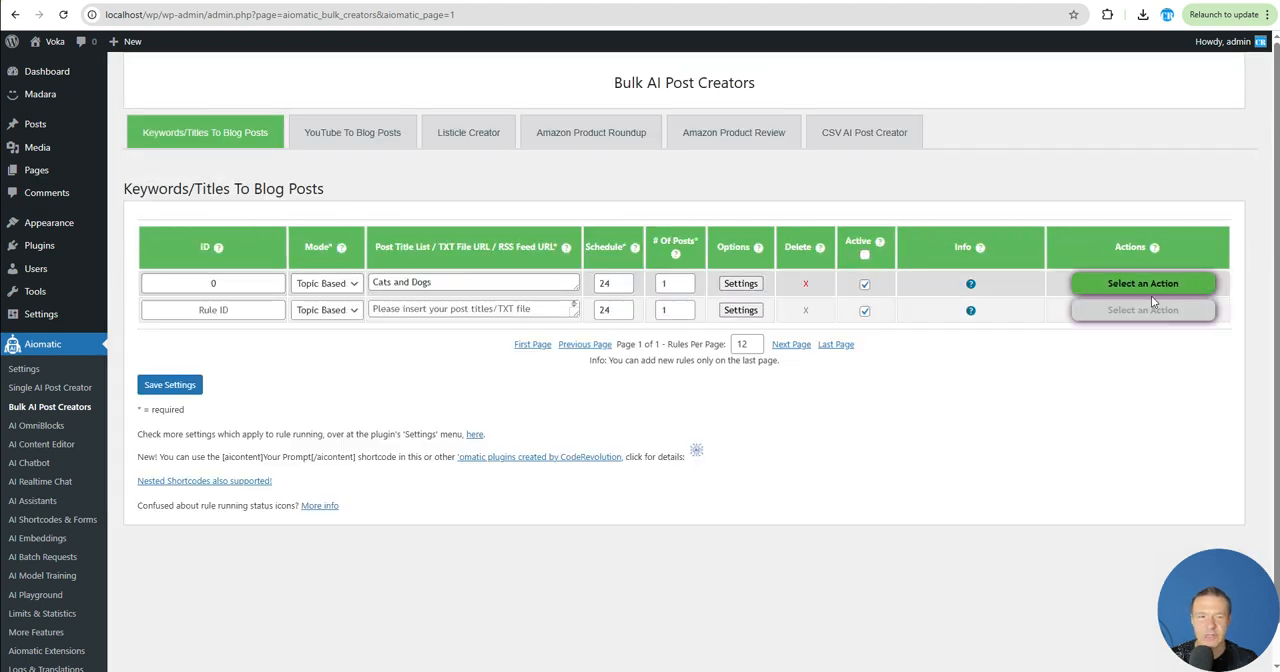
- Run the saved Cats and Dogs rule immediately and confirm the run
left_click(1148, 285)
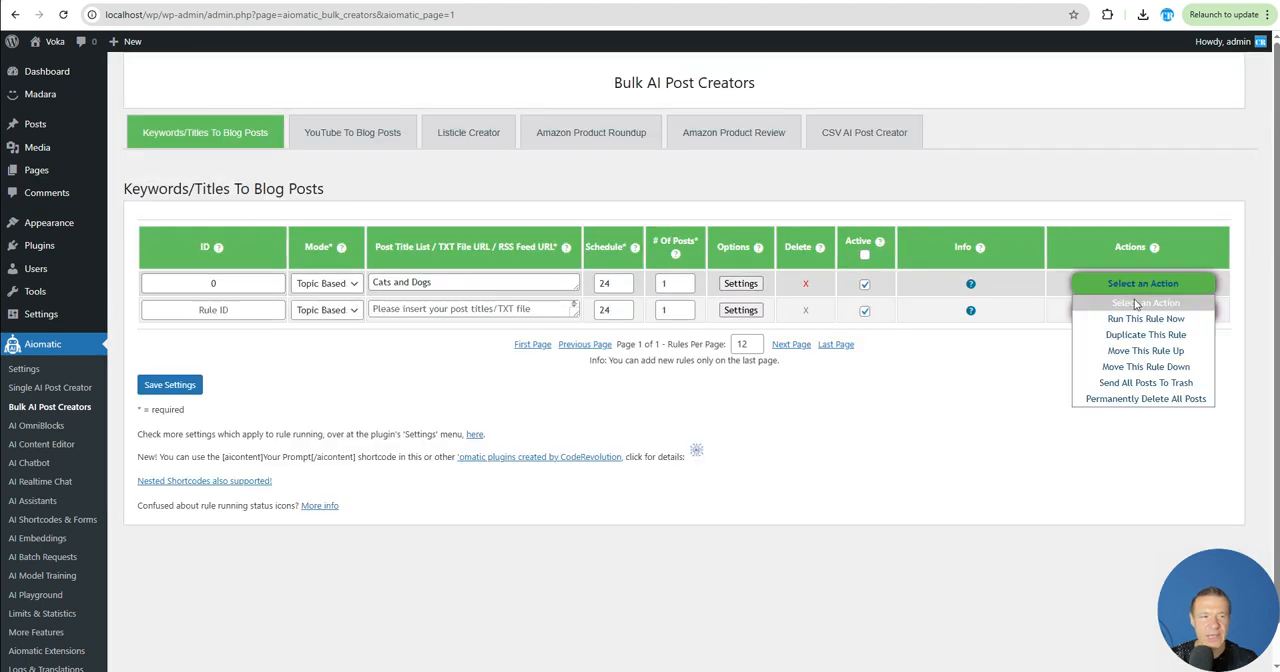
left_click(1140, 318)
key("Return")
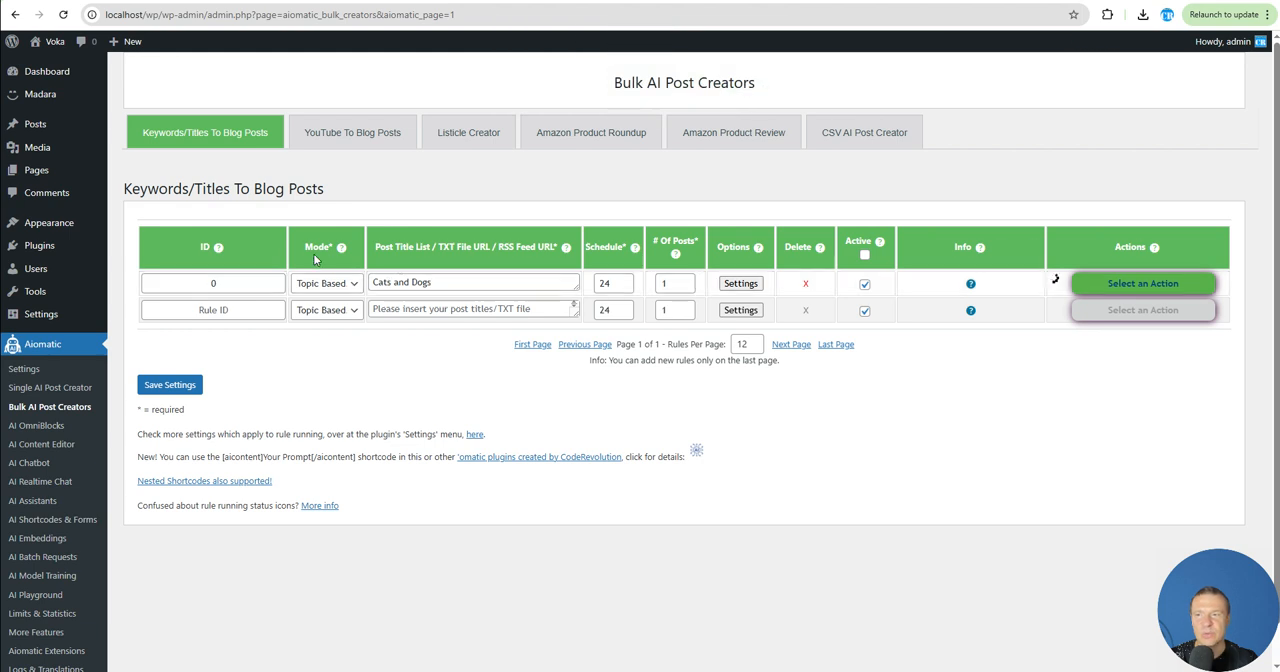
- Check the existing posts on the site's home page and return to the Bulk AI Post Creators page
mouse_move(50, 41)
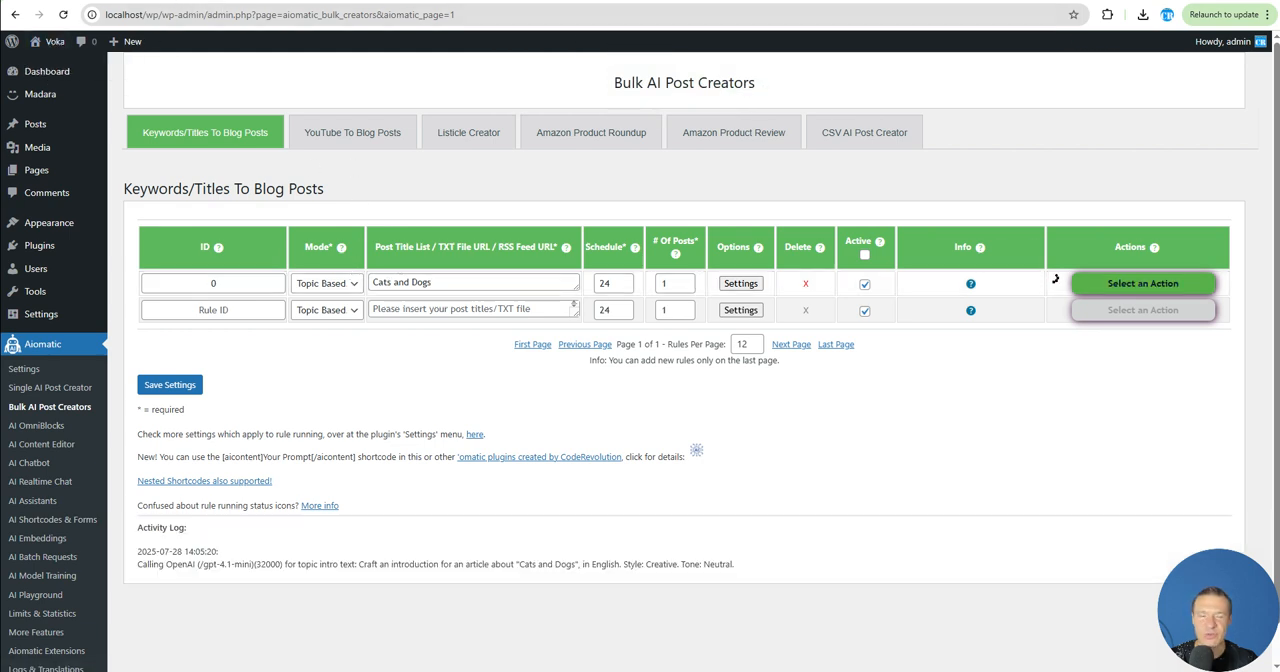
key("ctrl+Tab")
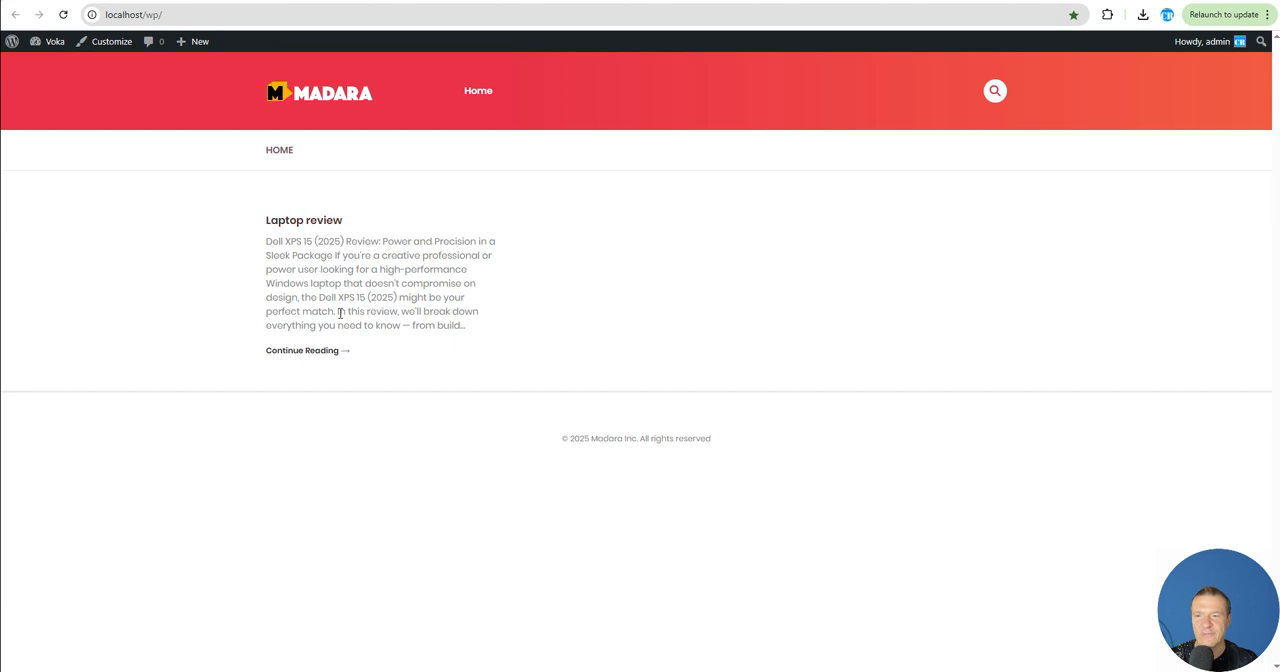
key("ctrl+shift+Tab")
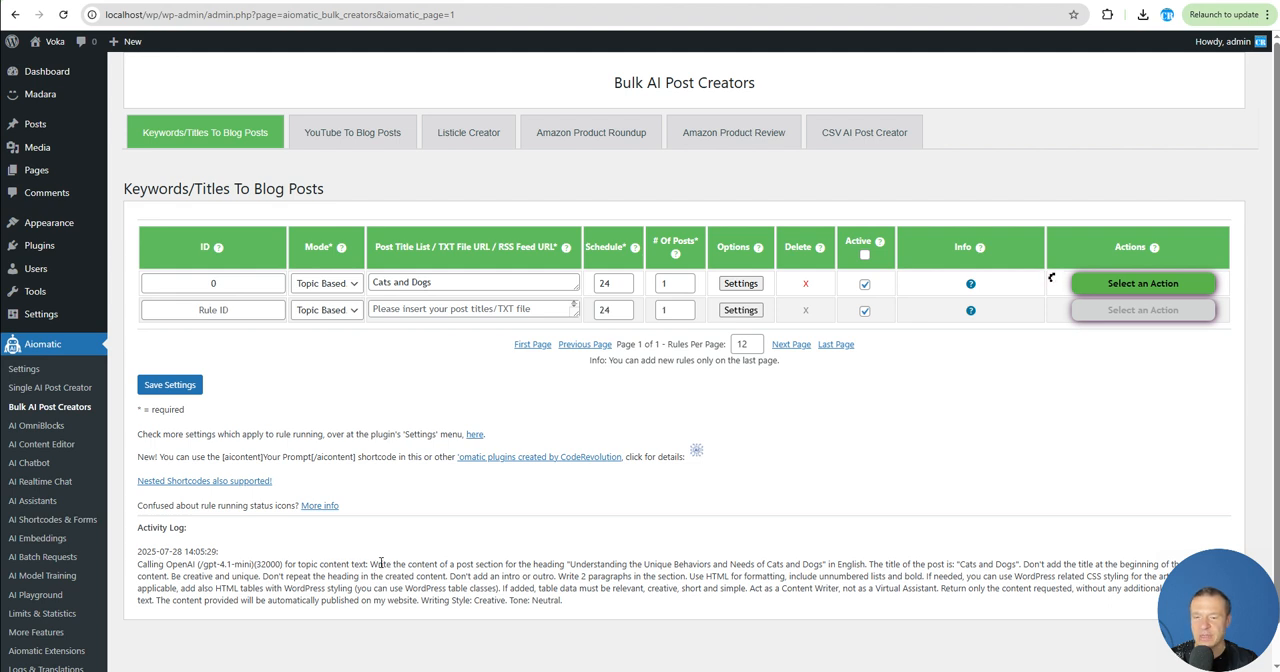
- Read the section content prompt and the image generation prompt in the running rule's activity log
left_click_drag(369, 564, 485, 565)
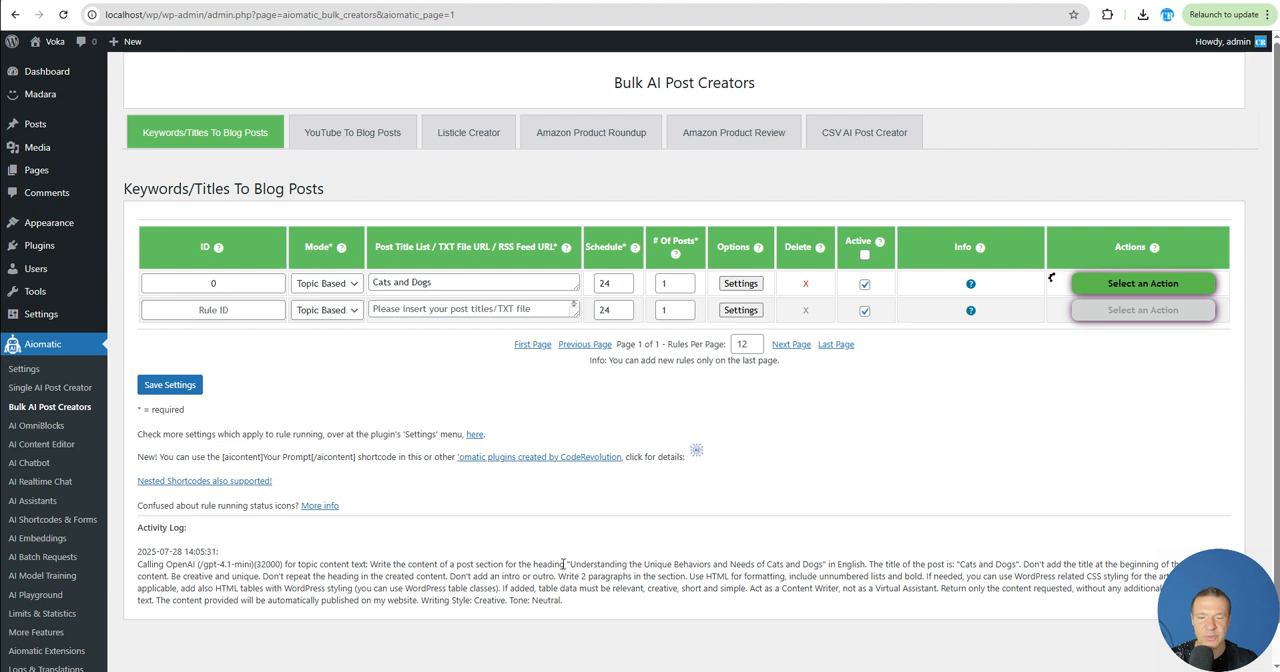
left_click_drag(580, 564, 737, 567)
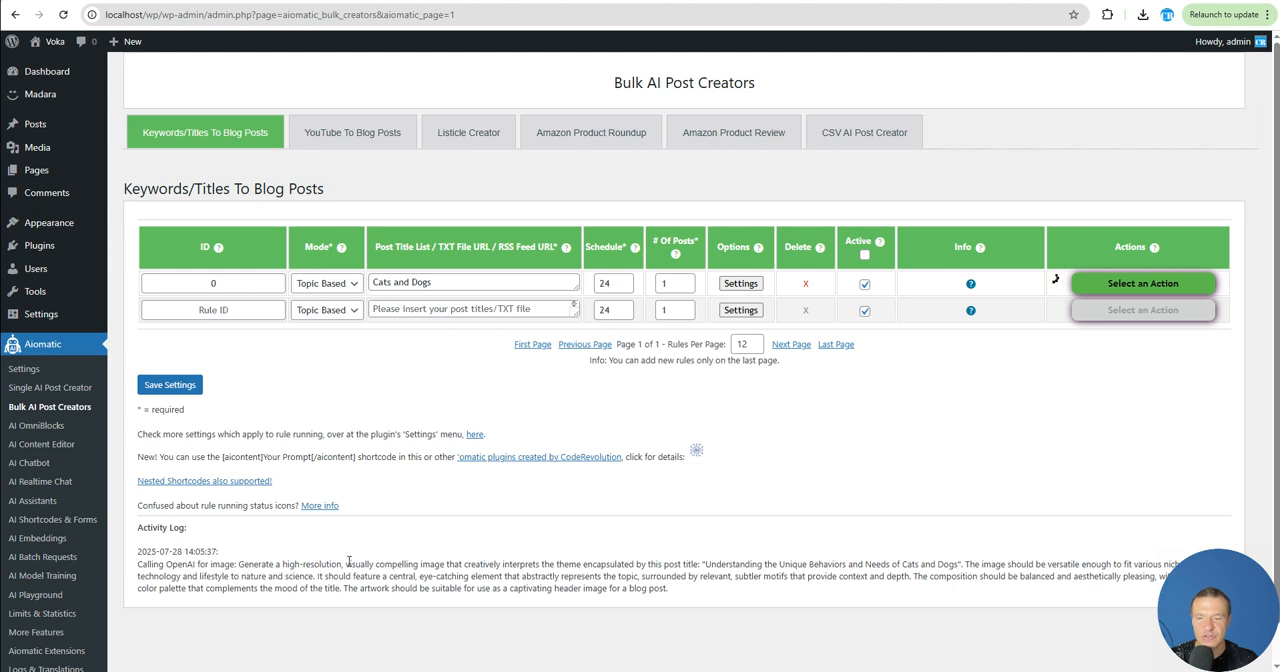
left_click_drag(348, 563, 964, 567)
left_click(945, 569)
- Review the featured image options of the running rule and follow its progress in the activity log
left_click(737, 282)
scroll(686, 448, "down", 20)
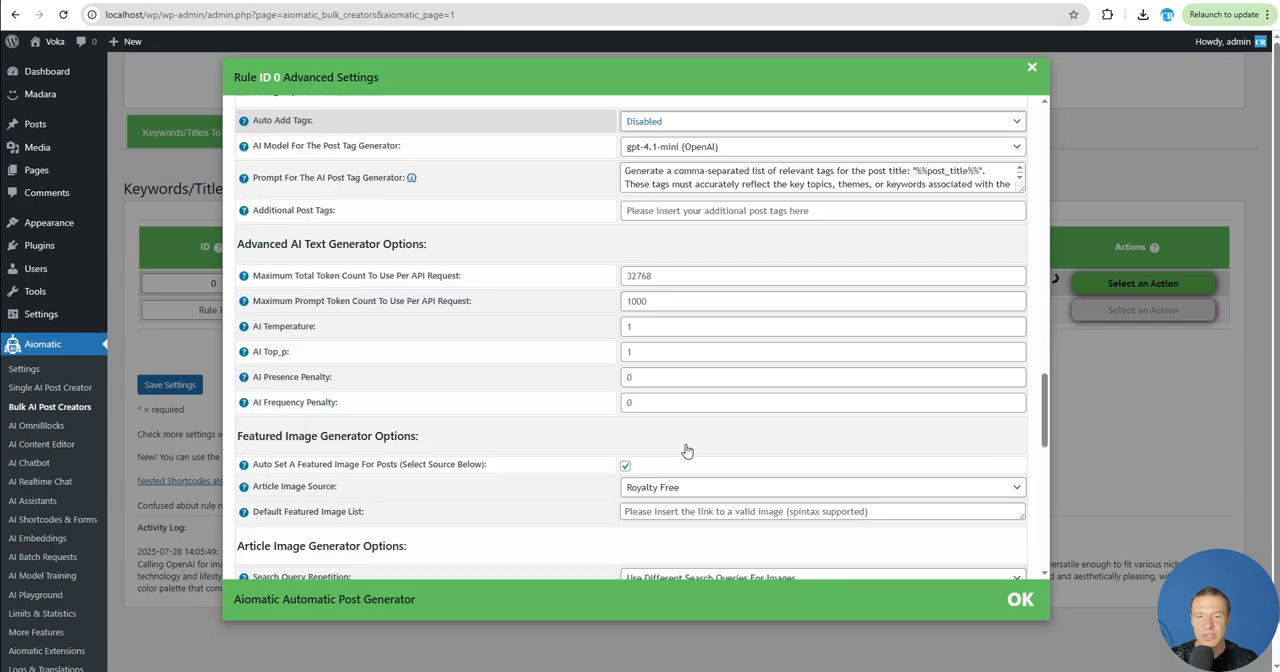
scroll(670, 460, "up", 10)
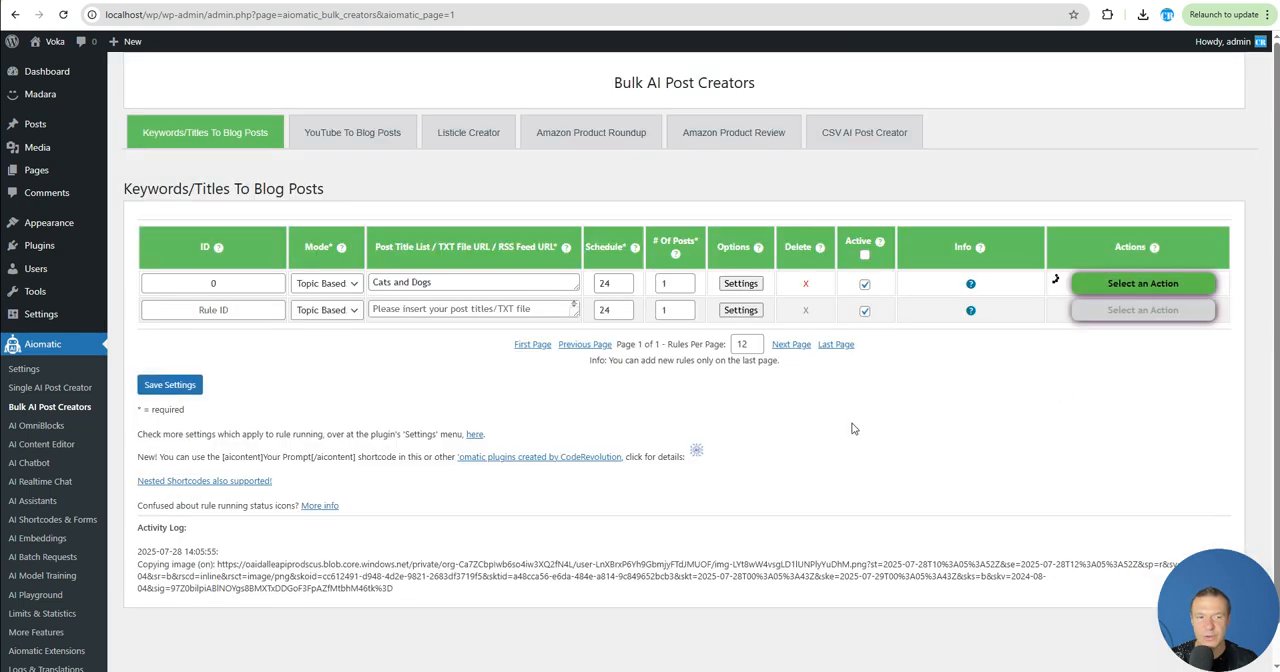
left_click(1188, 369)
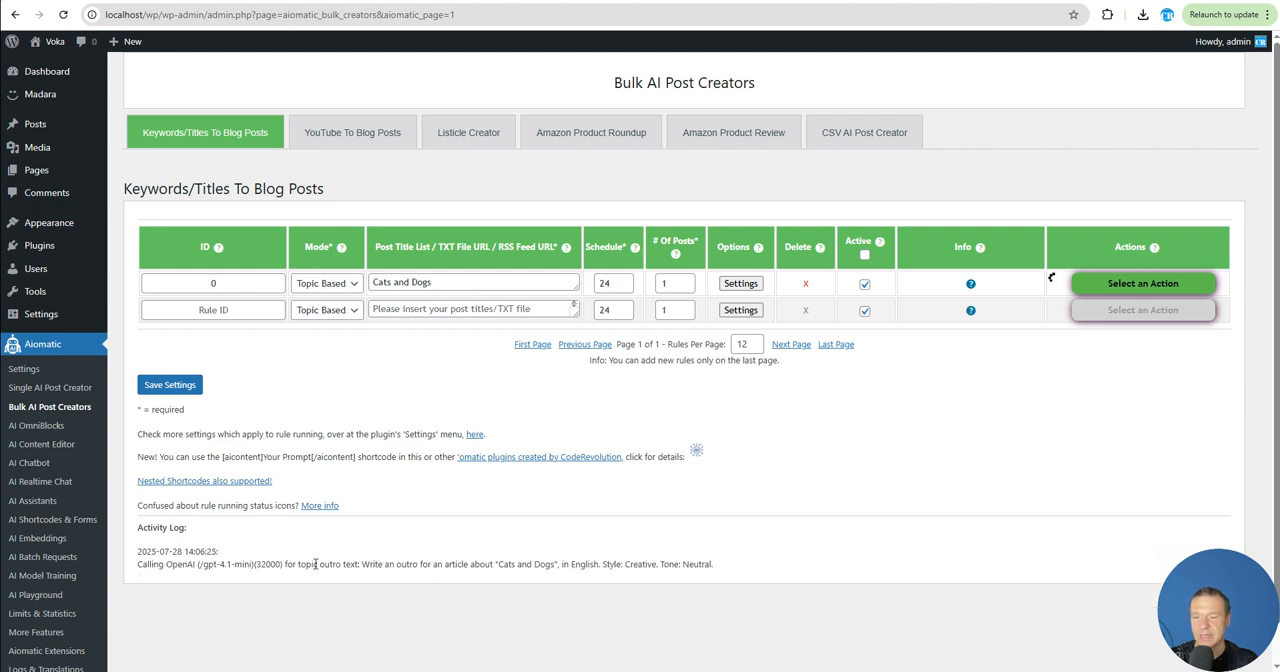
left_click_drag(320, 566, 353, 566)
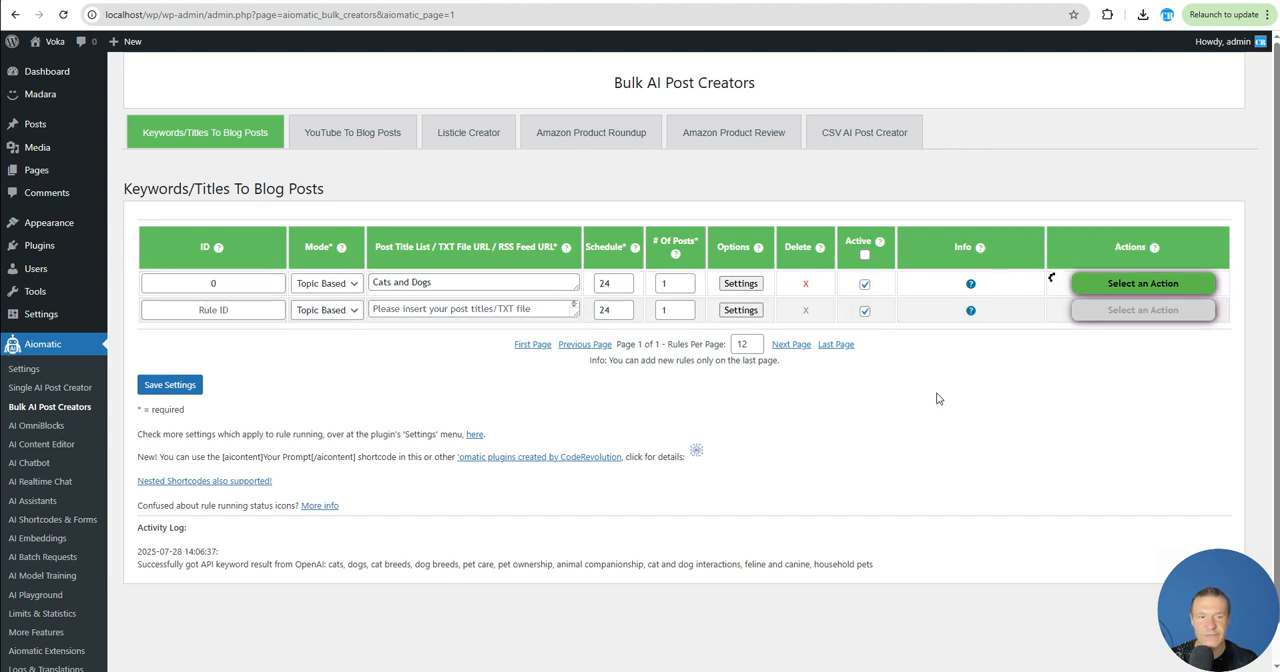
- Open the generated Cats and Dogs post on the site and examine its featured image and section heading image
left_click(55, 41)
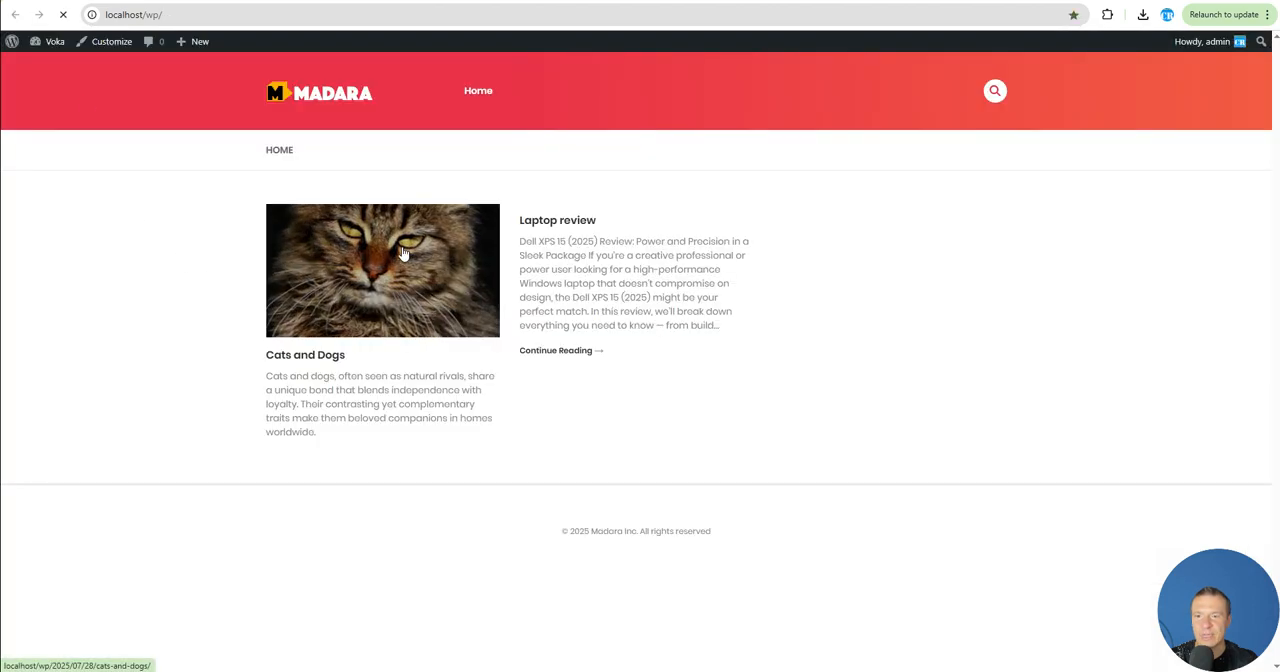
left_click(404, 252)
scroll(449, 346, "down", 5)
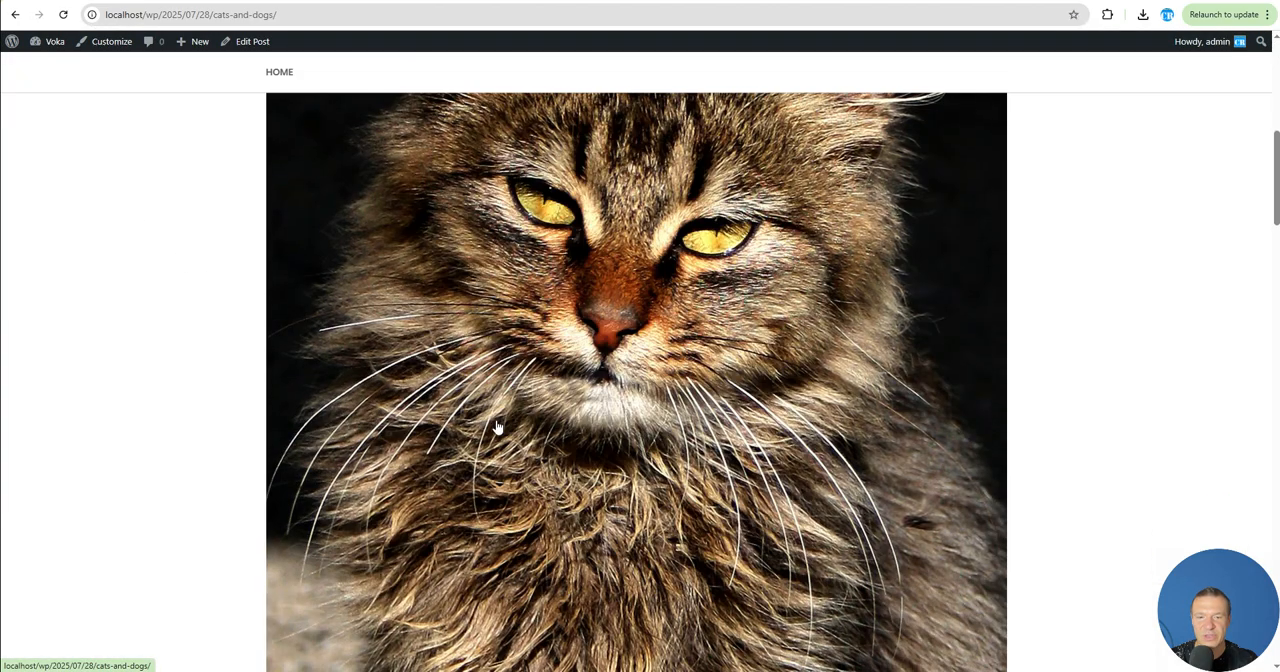
scroll(680, 260, "down", 3)
scroll(652, 294, "up", 6)
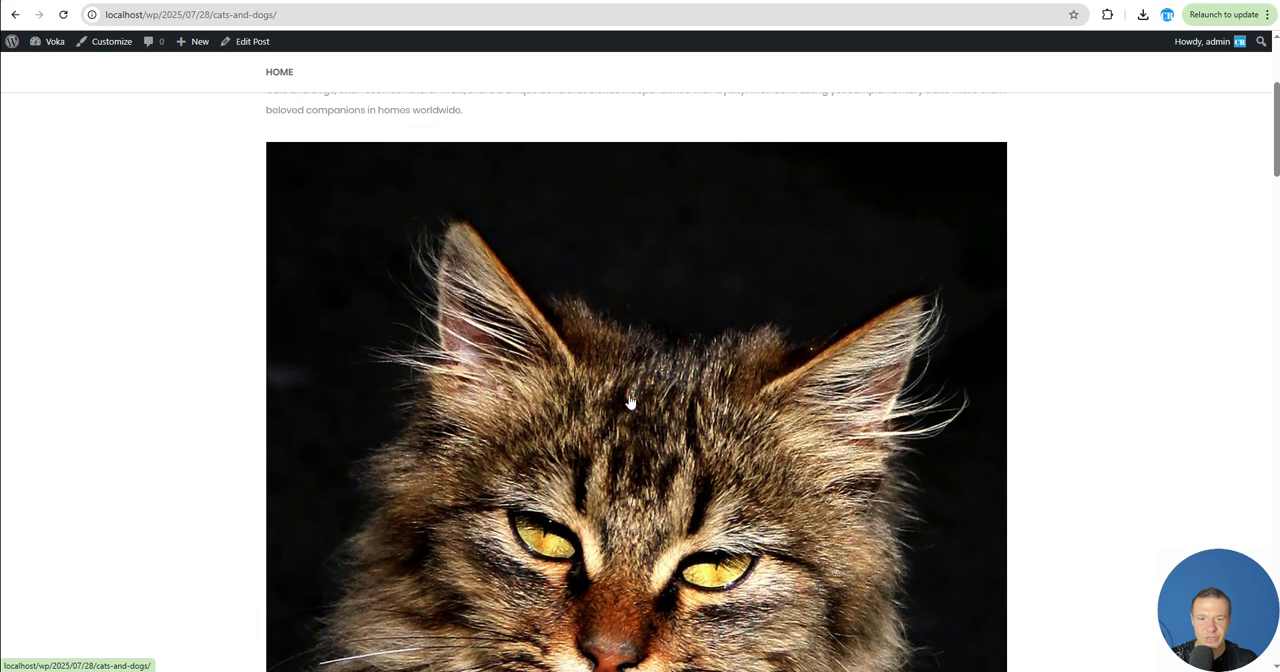
scroll(629, 400, "down", 3)
scroll(461, 455, "down", 2)
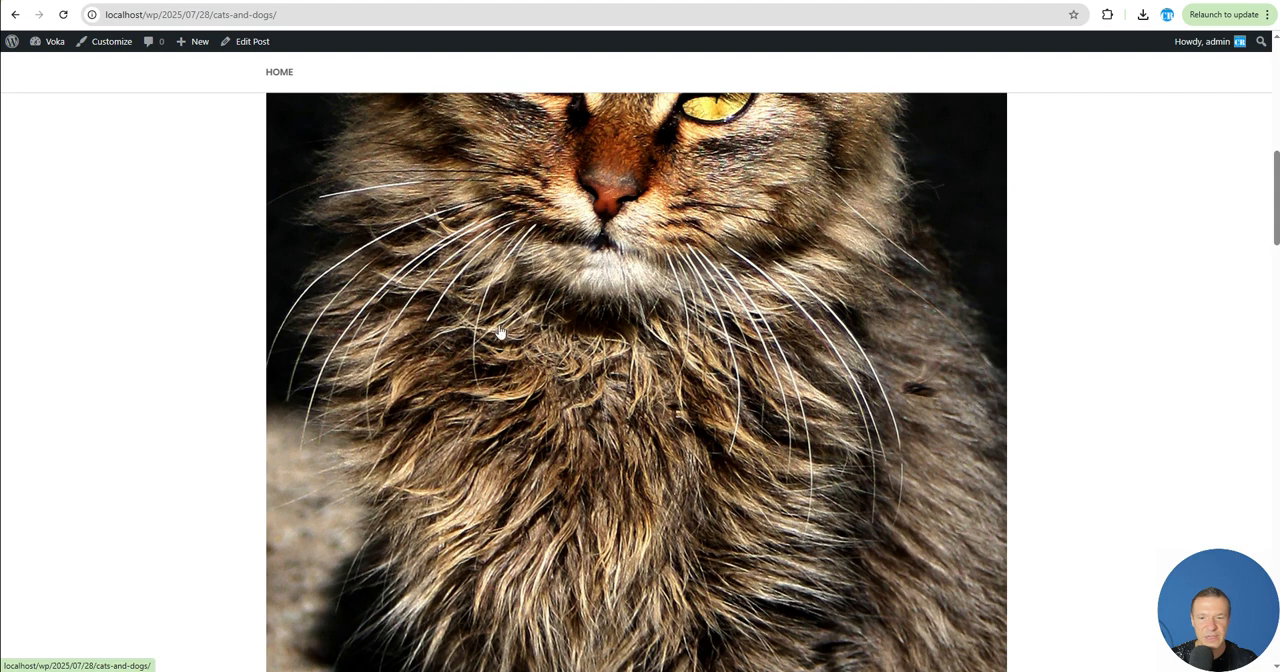
scroll(501, 334, "up", 4)
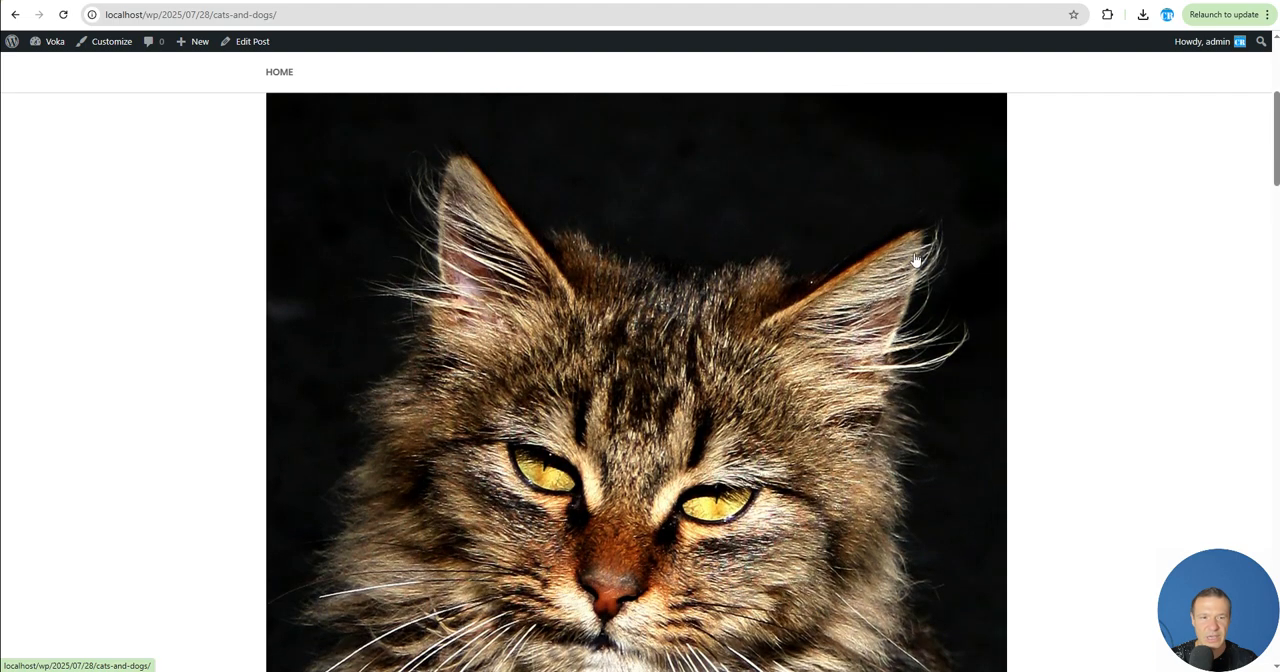
scroll(561, 346, "down", 9)
scroll(560, 322, "down", 5)
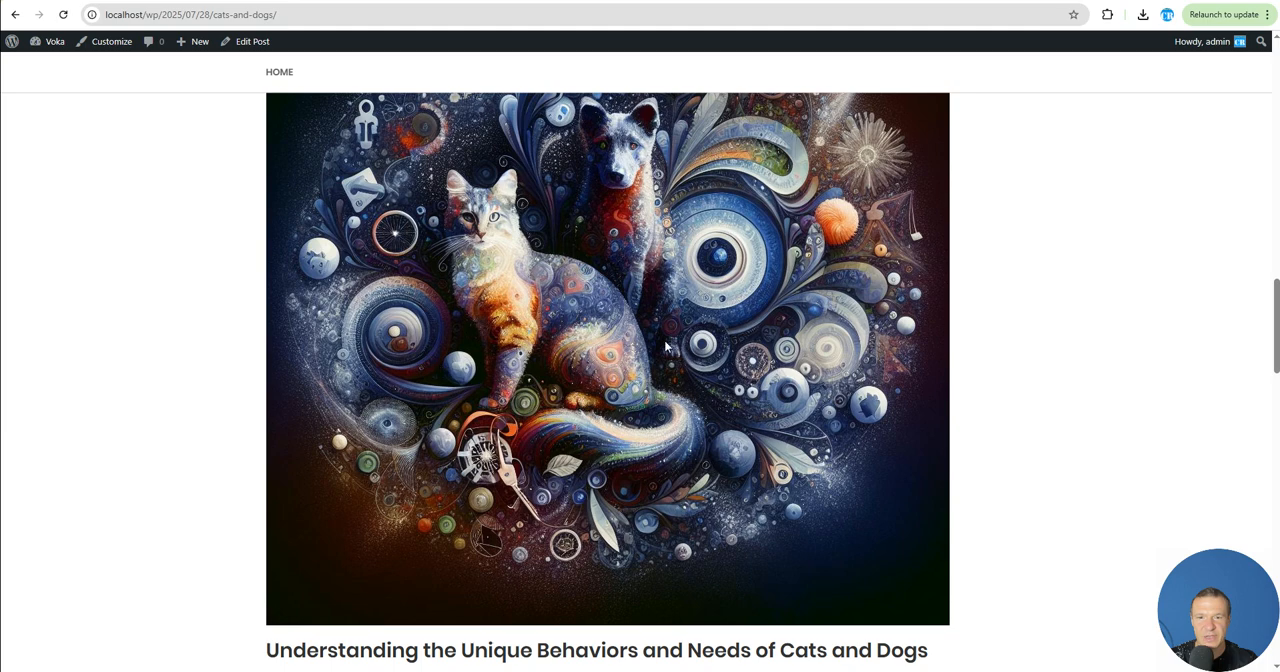
- Examine the remaining section images, text and tables of the generated Cats and Dogs post, and return to the rule's advanced settings
scroll(620, 340, "down", 1)
scroll(509, 508, "down", 7)
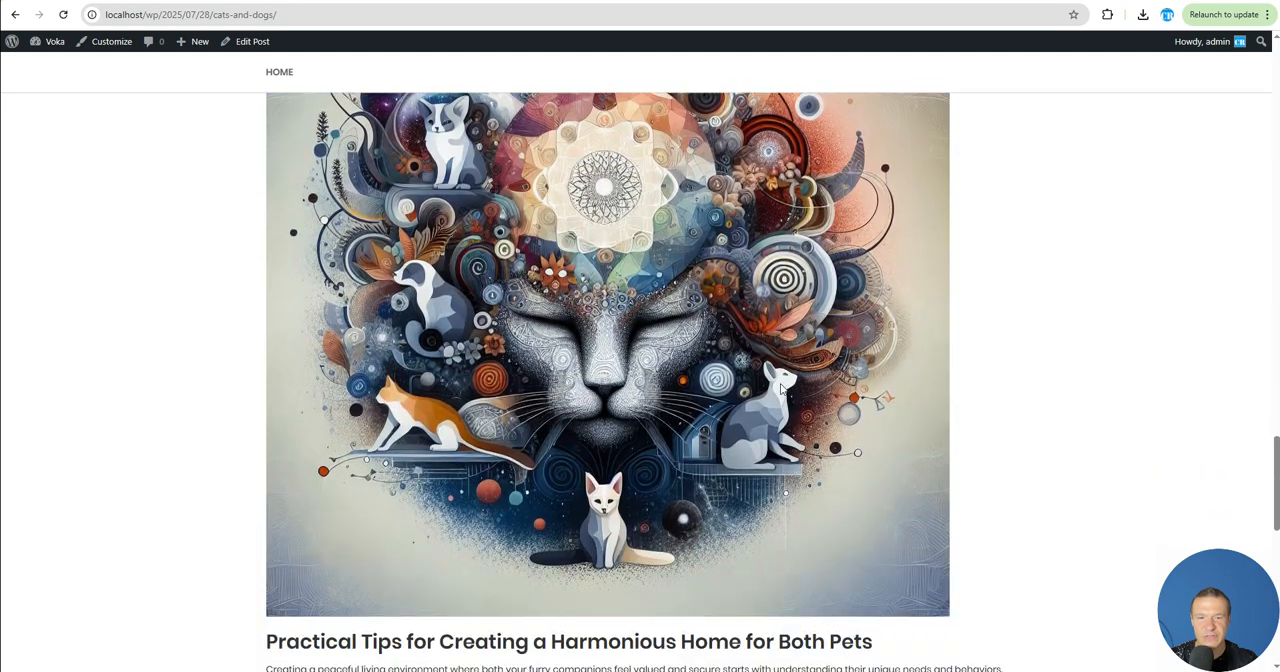
scroll(429, 404, "down", 2)
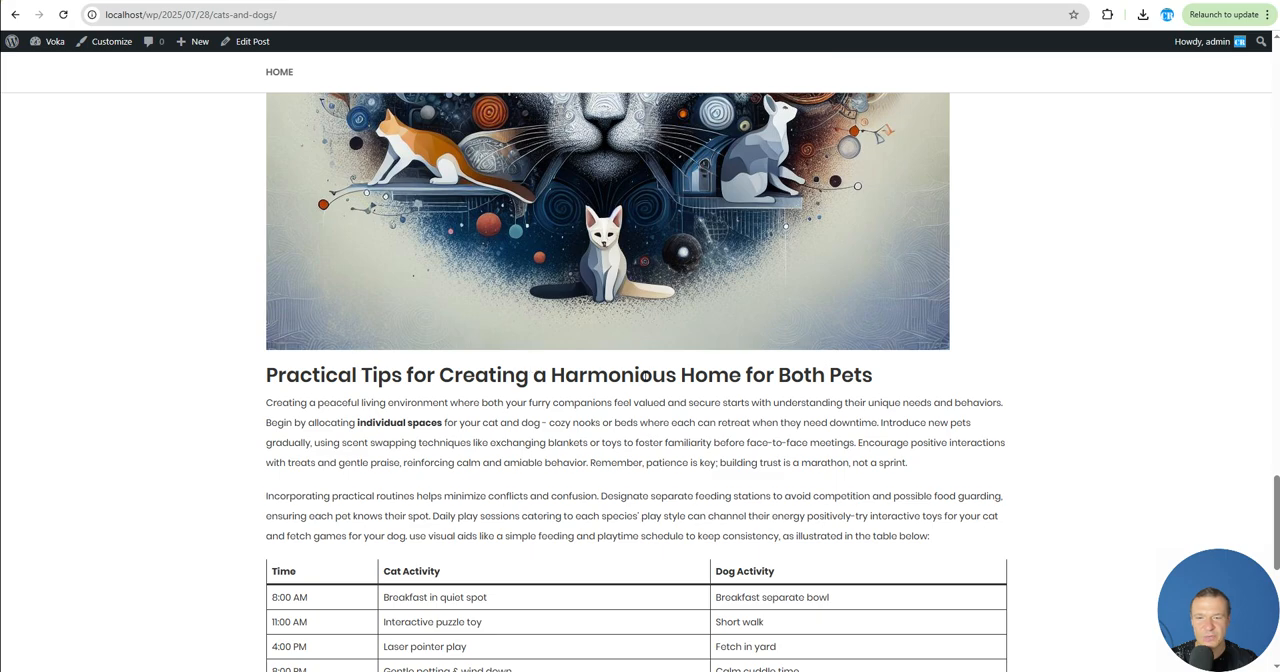
scroll(516, 408, "down", 5)
scroll(531, 480, "up", 11)
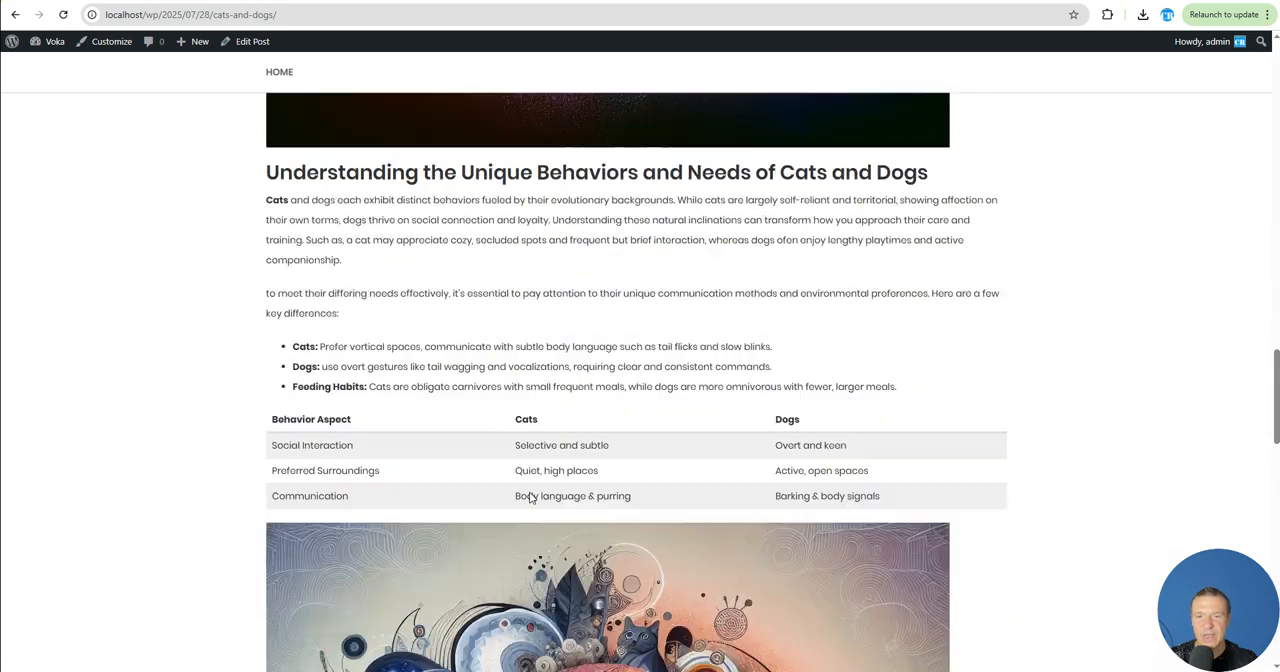
scroll(531, 497, "up", 8)
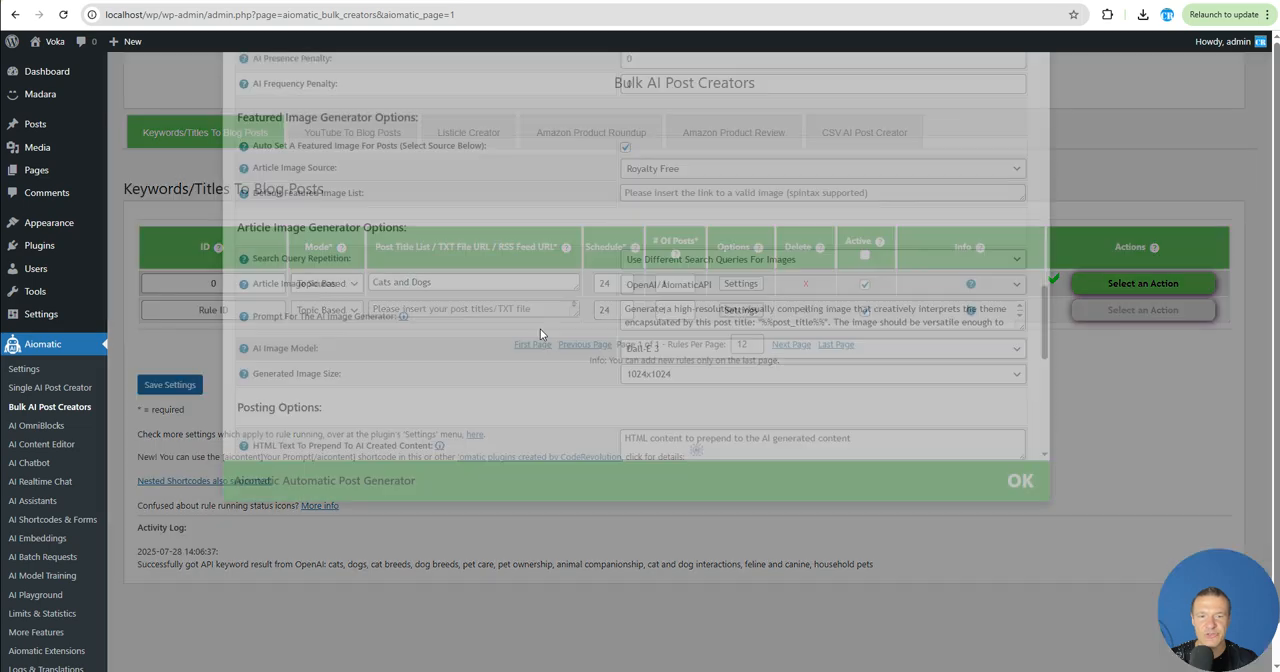
- Review the rule's content section count, article image count and heading image options, comparing them with the generated post
scroll(593, 434, "up", 15)
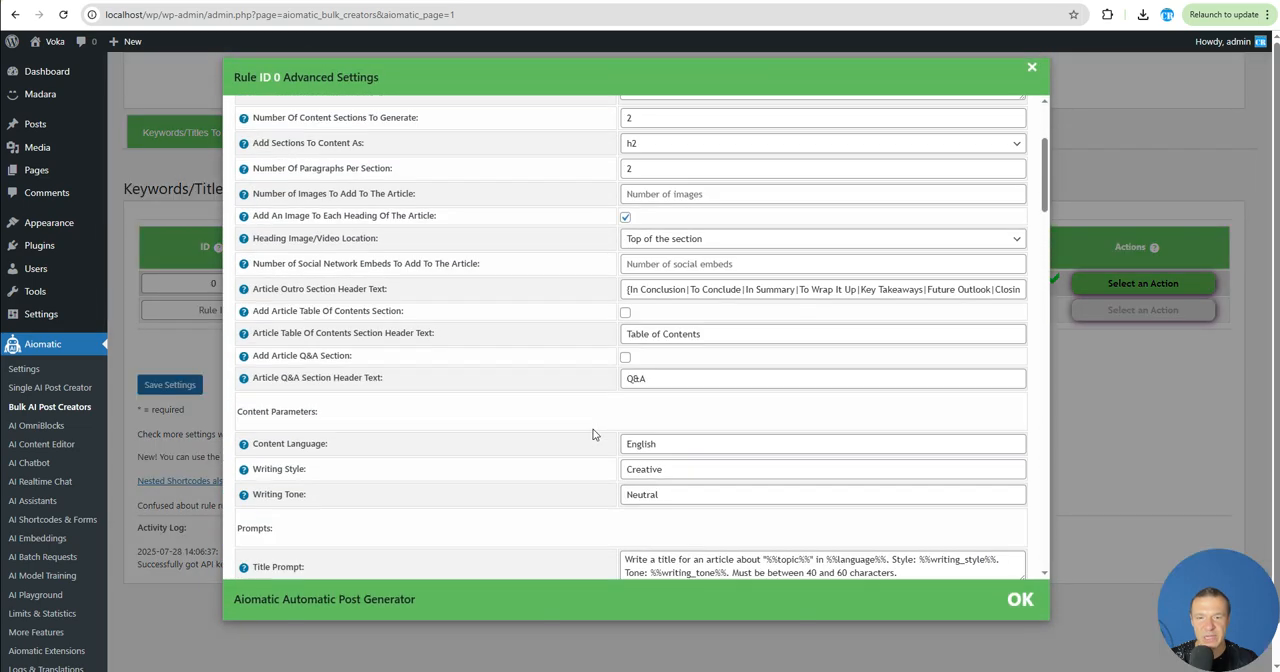
scroll(593, 434, "up", 3)
left_click(632, 317)
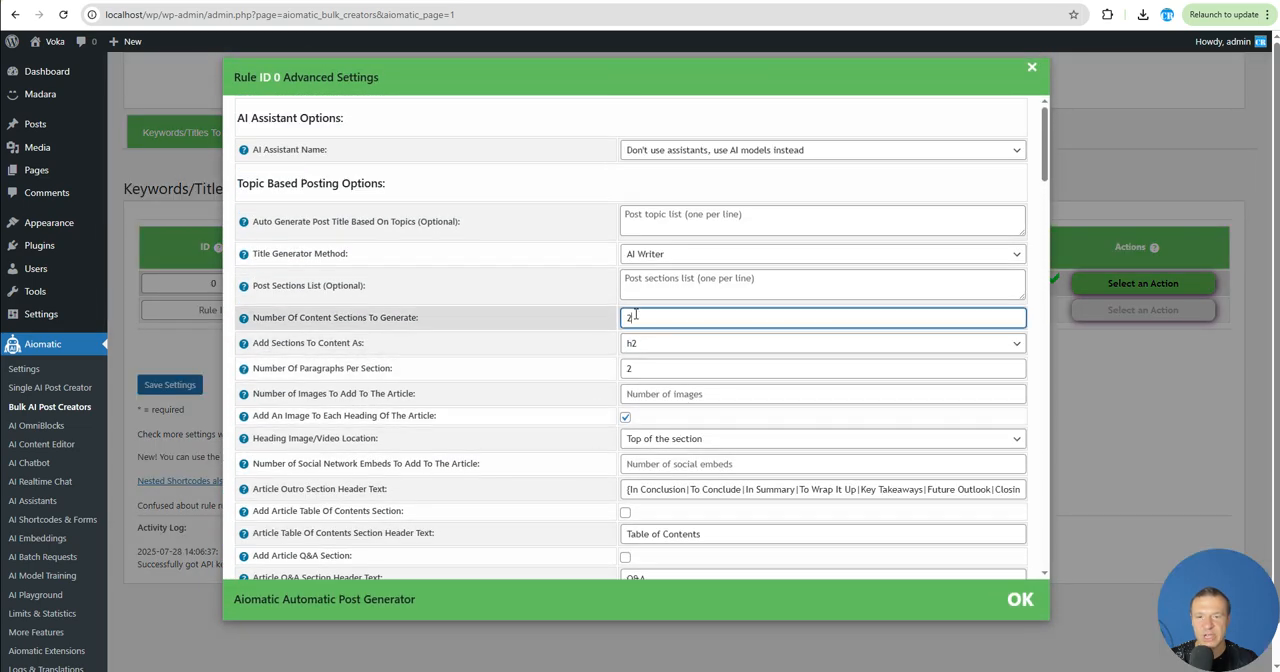
scroll(420, 343, "down", 3)
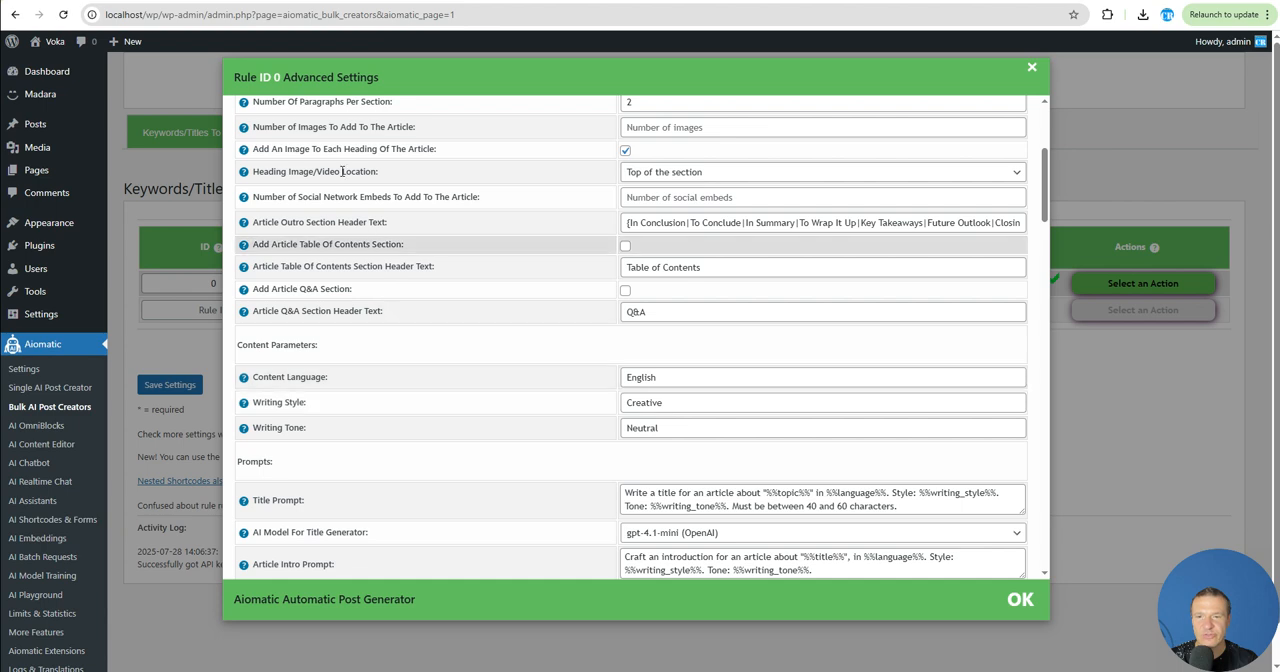
left_click_drag(270, 149, 408, 149)
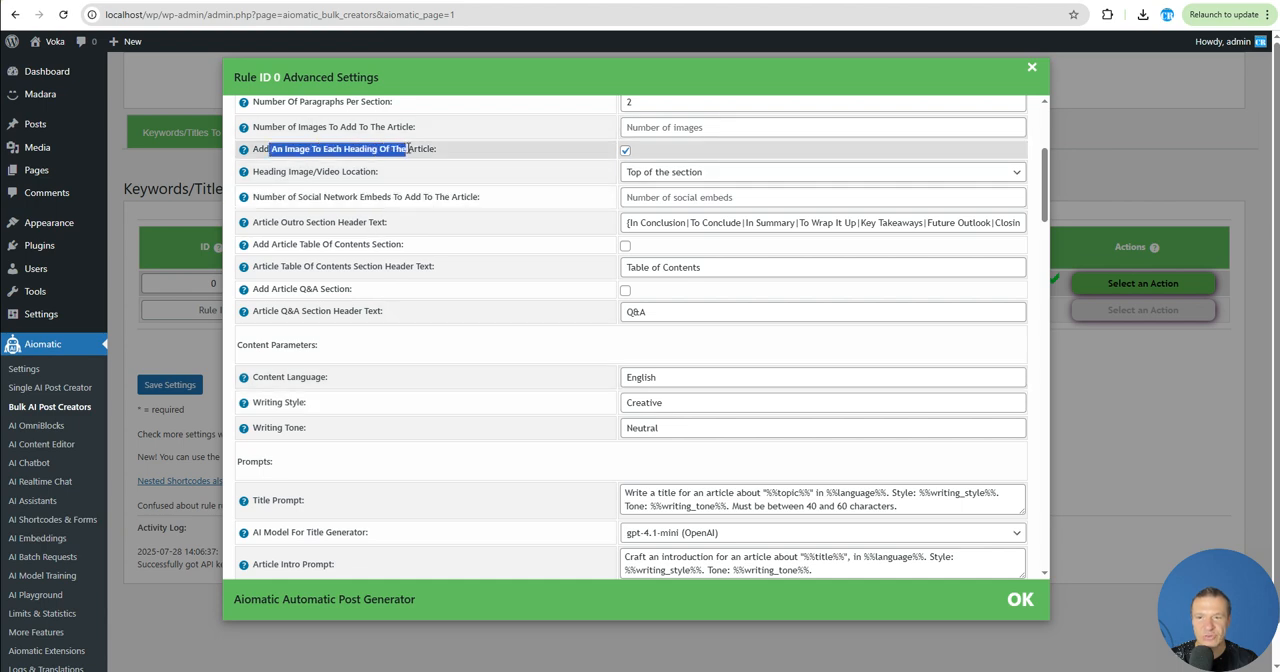
scroll(543, 291, "up", 2)
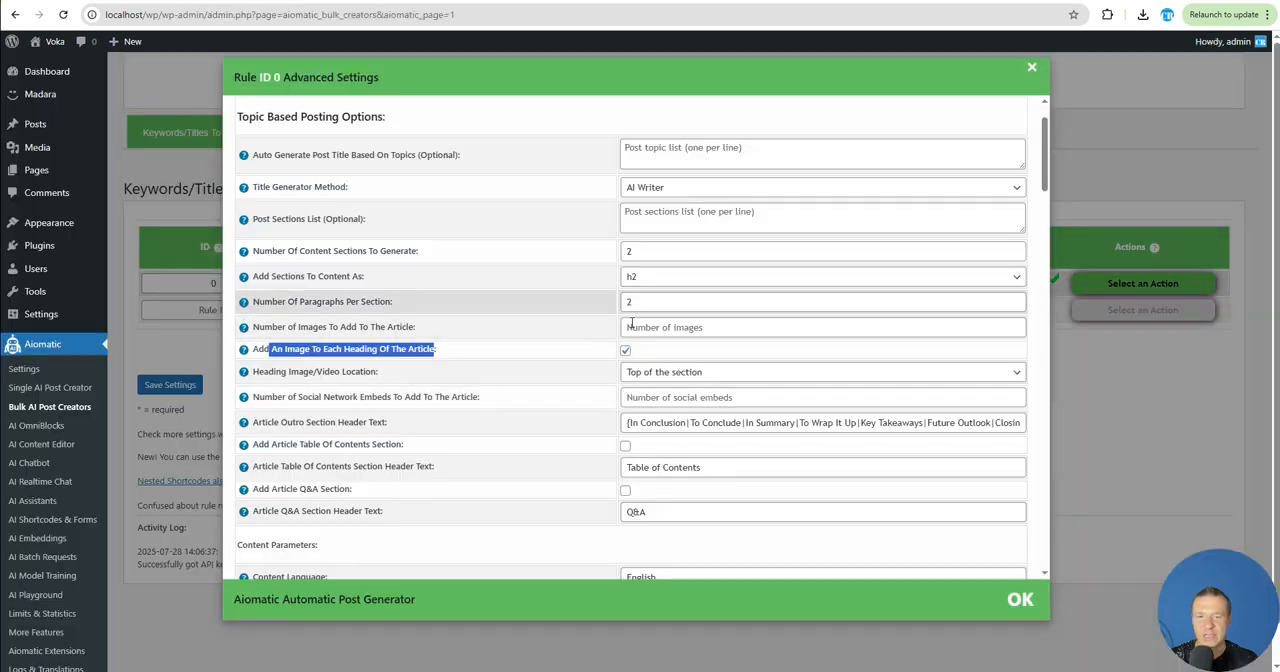
left_click(637, 327)
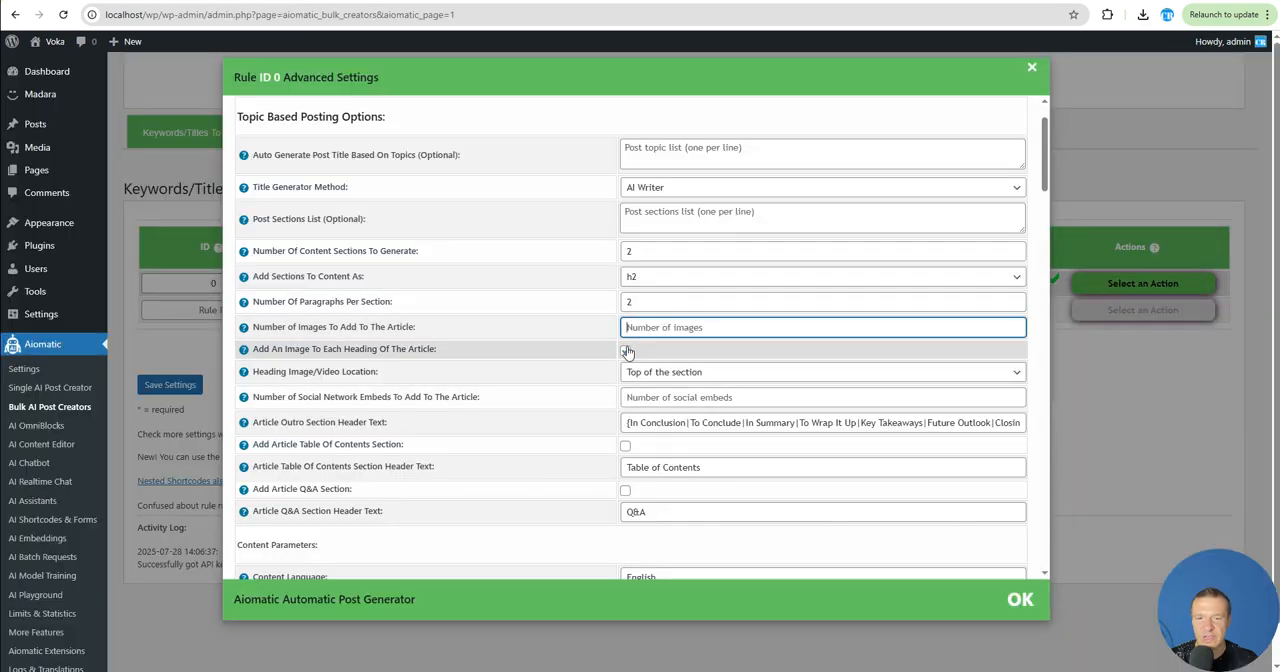
- Try OpenAI/AiomaticAPI as the featured image source in the rule's advanced settings
scroll(450, 400, "down", 20)
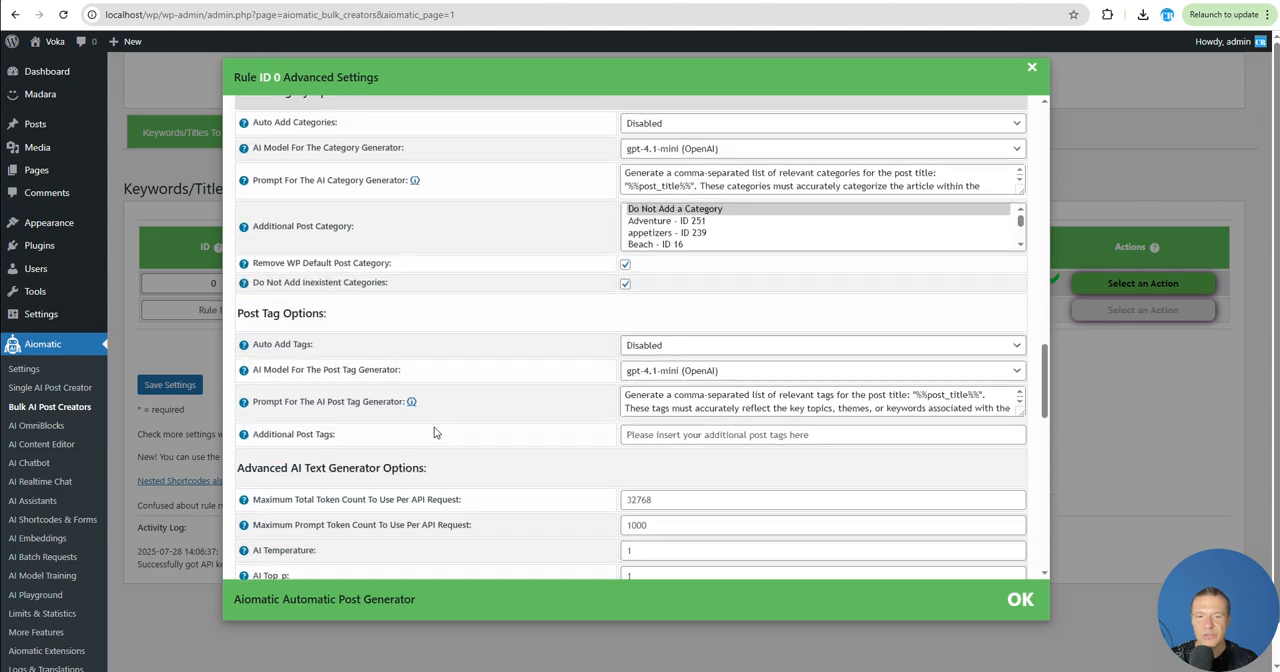
scroll(434, 432, "down", 3)
scroll(530, 390, "up", 6)
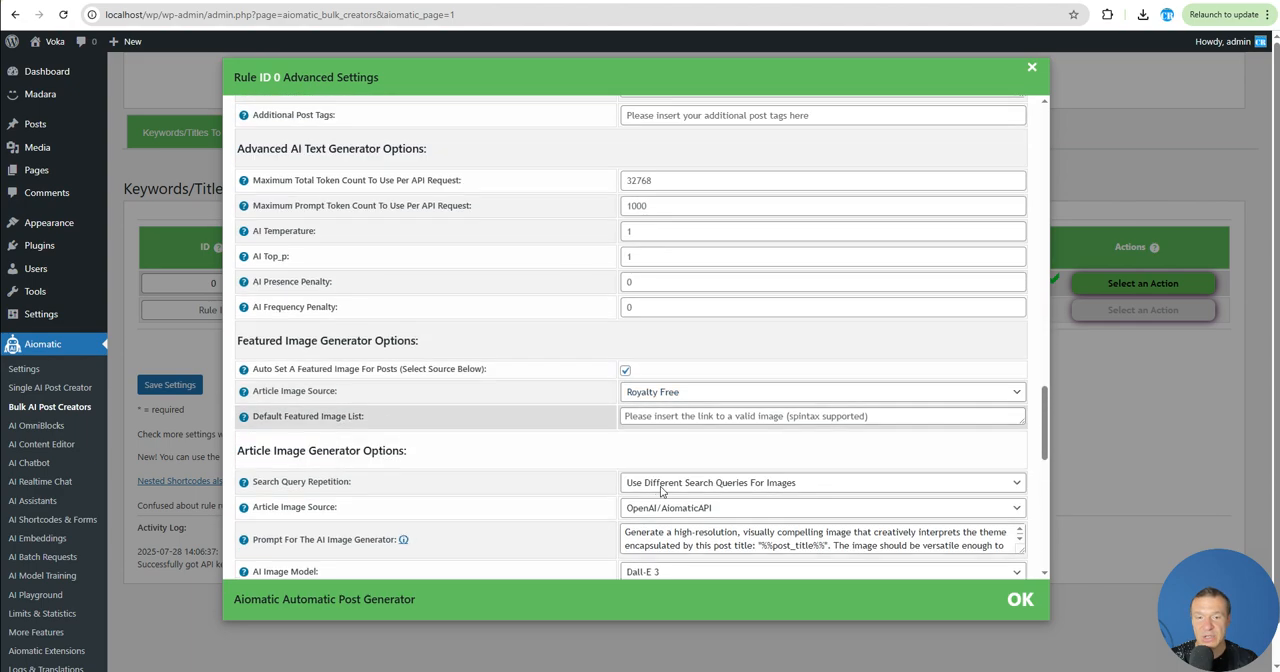
scroll(626, 340, "down", 2)
left_click(665, 288)
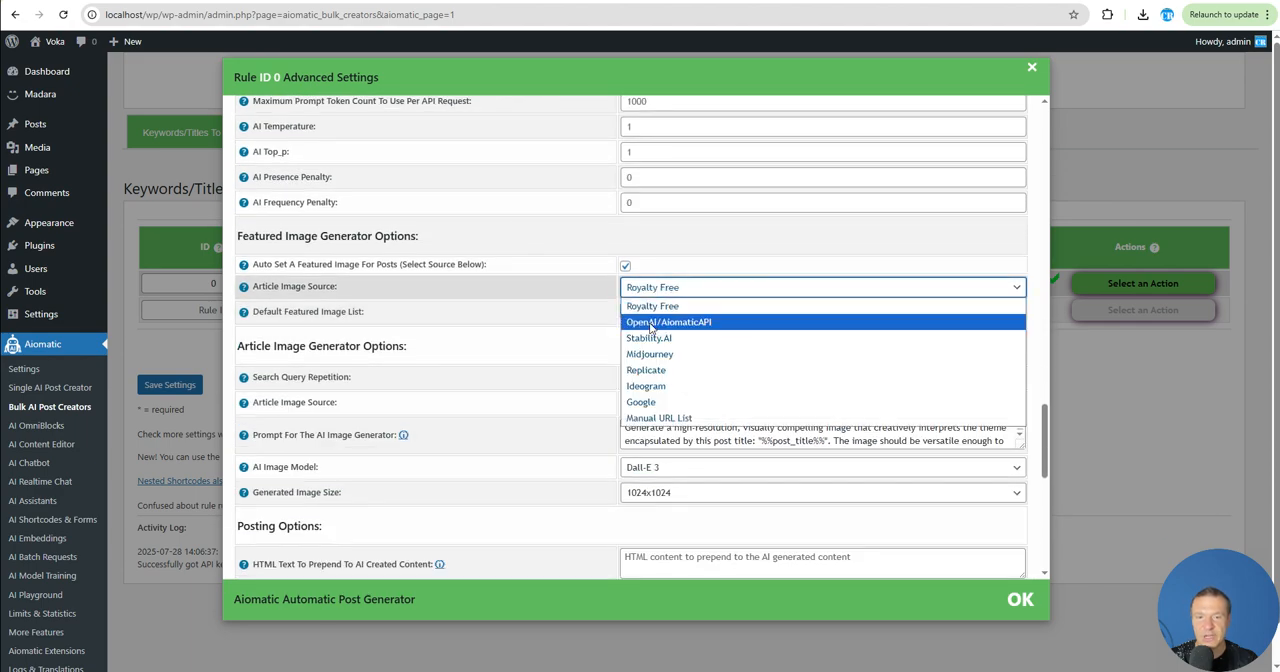
left_click(647, 324)
left_click(657, 288)
left_click(650, 287)
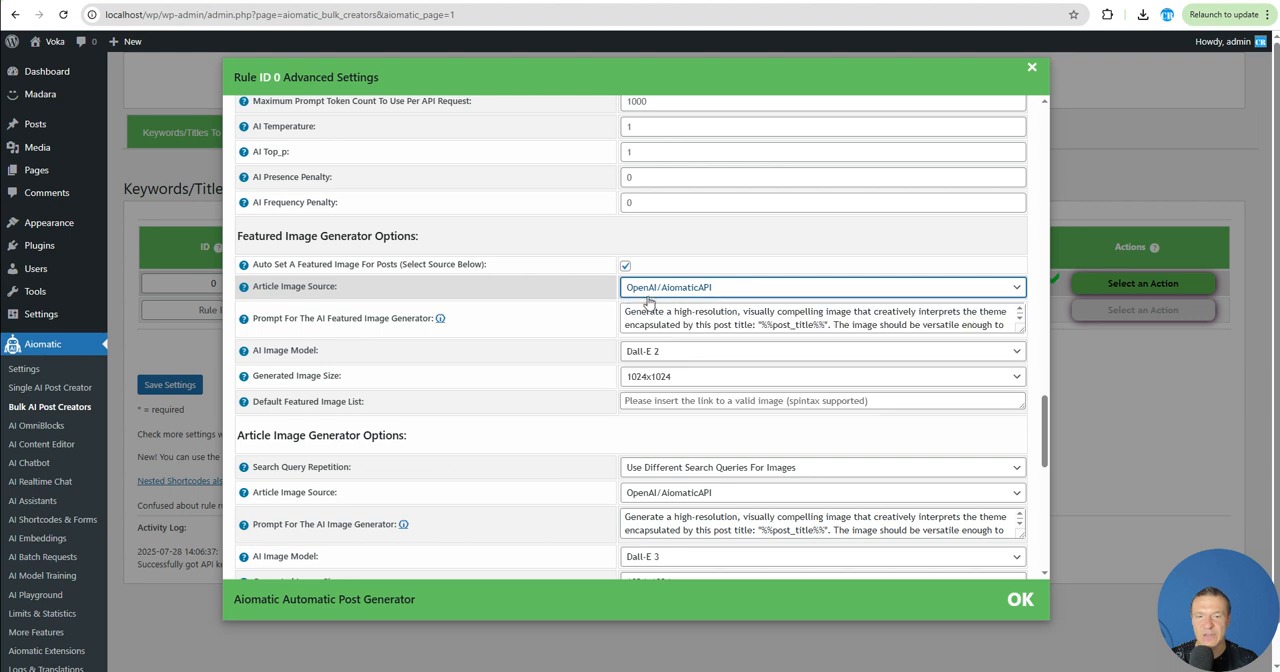
- Set the featured image source to Ideogram and the article image source to Replicate
left_click(640, 285)
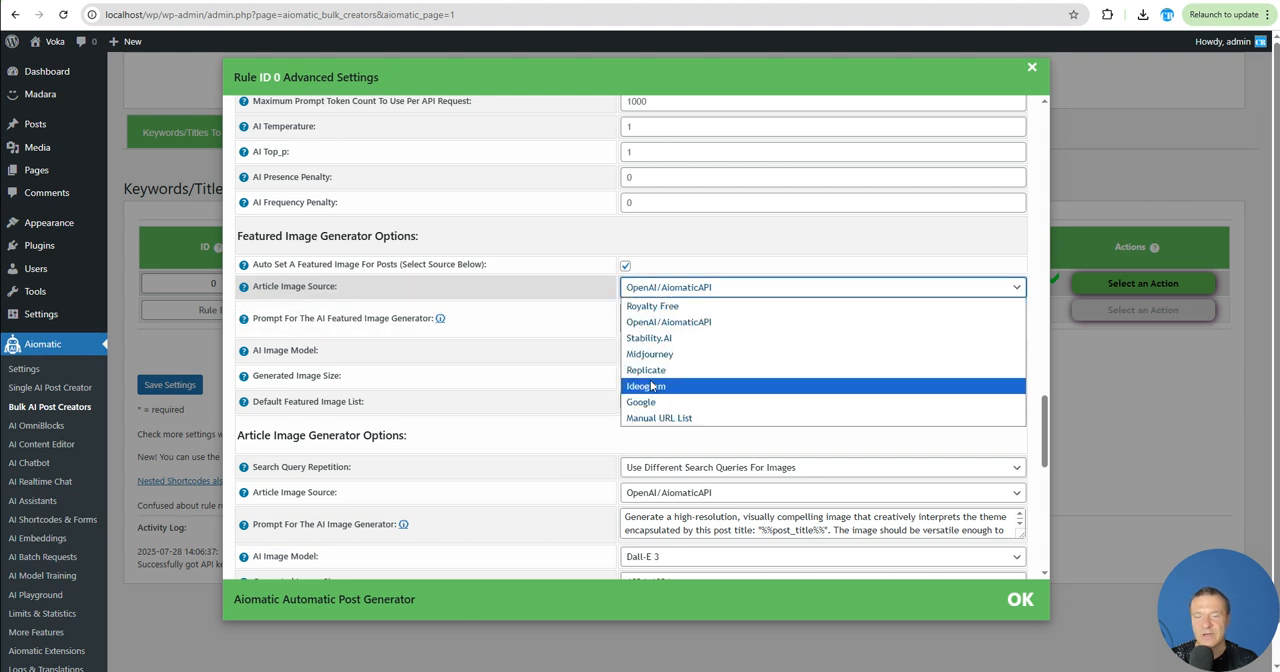
left_click(648, 386)
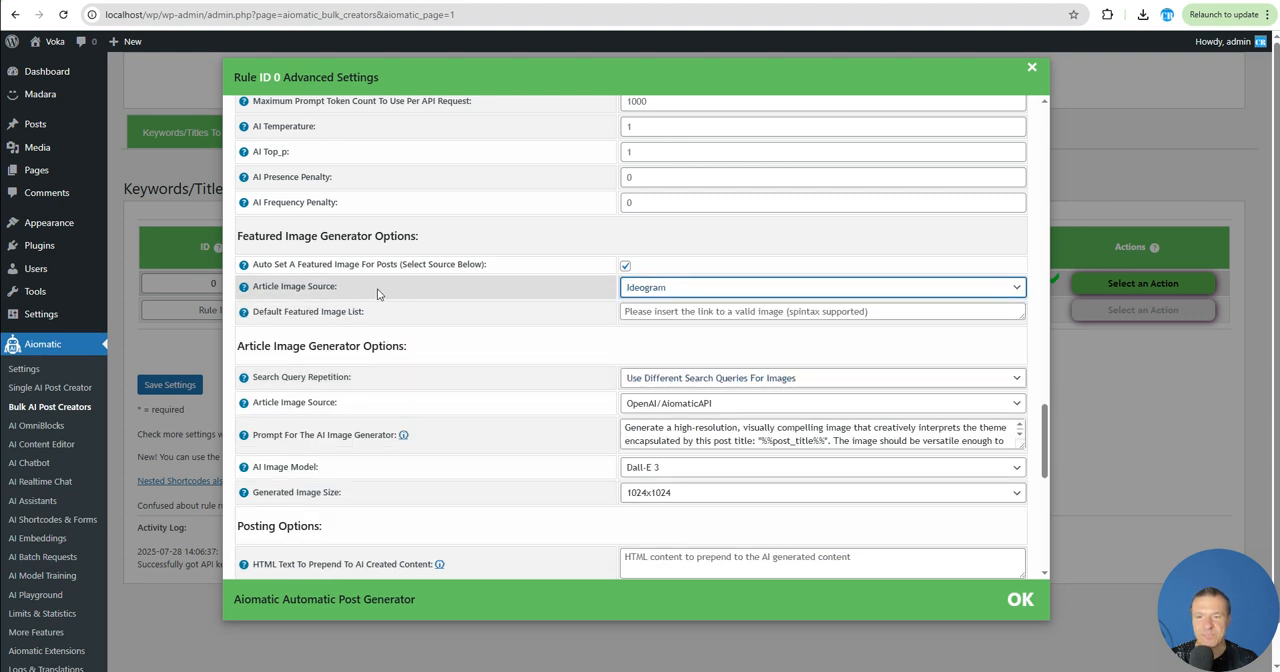
scroll(560, 330, "down", 2)
left_click(660, 270)
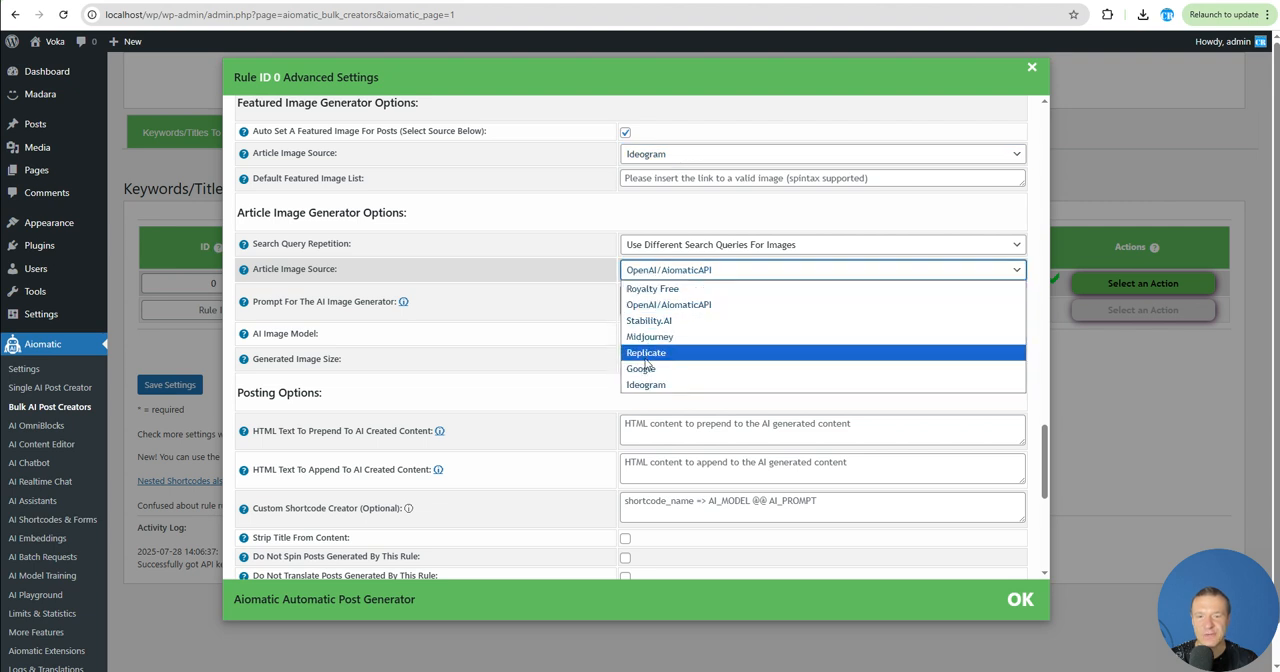
left_click(645, 358)
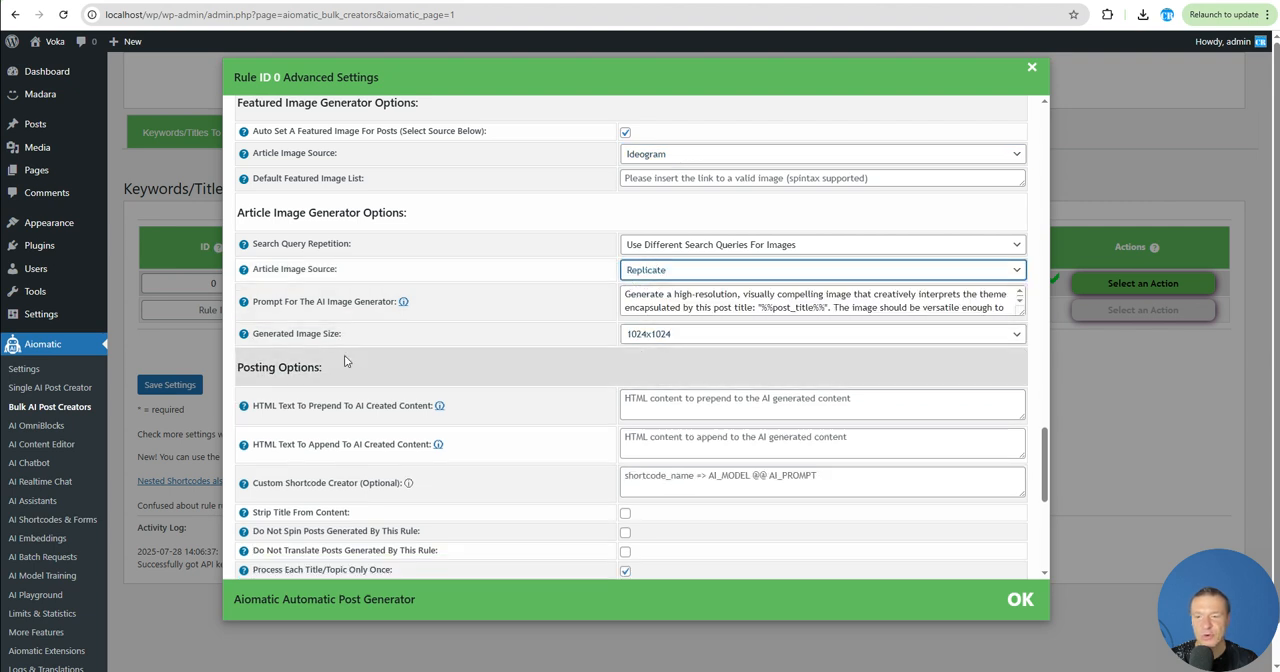